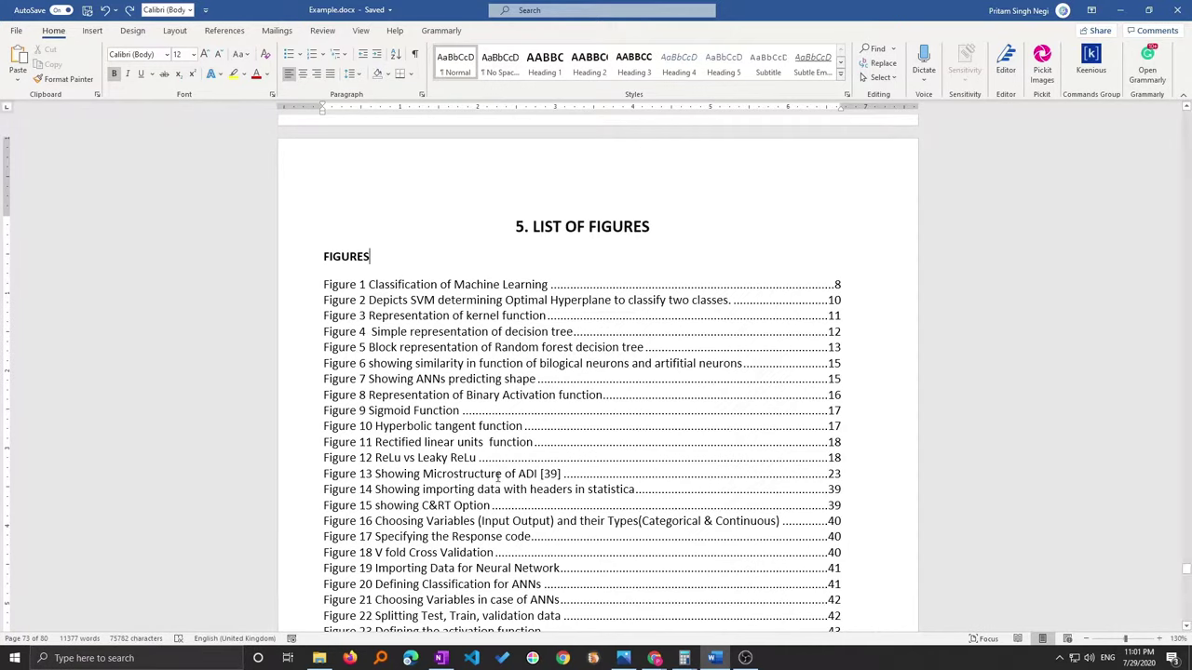
Follow the Figure 4 entry in the List of Figures to its location
{"action": "scroll", "coordinate": [508, 475], "scroll_direction": "down", "scroll_amount": 4}
{"action": "scroll", "coordinate": [558, 472], "scroll_direction": "down", "scroll_amount": 2}
{"action": "scroll", "coordinate": [606, 468], "scroll_direction": "down", "scroll_amount": 2}
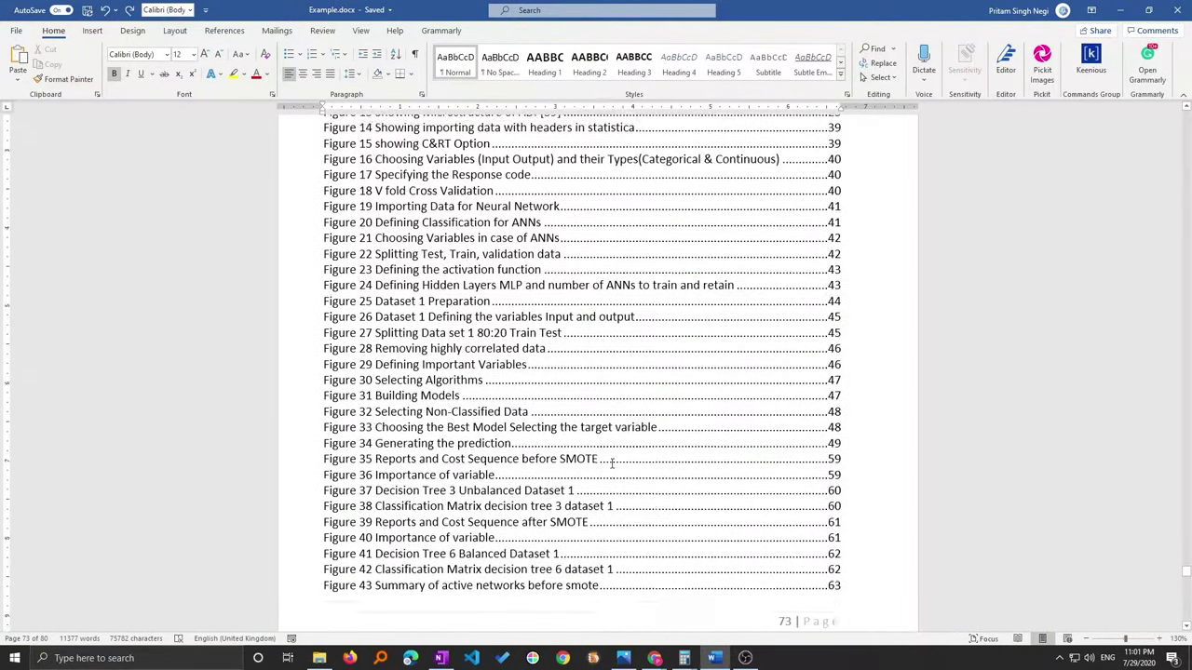
{"action": "scroll", "coordinate": [612, 463], "scroll_direction": "up", "scroll_amount": 5}
{"action": "scroll", "coordinate": [609, 434], "scroll_direction": "up", "scroll_amount": 5}
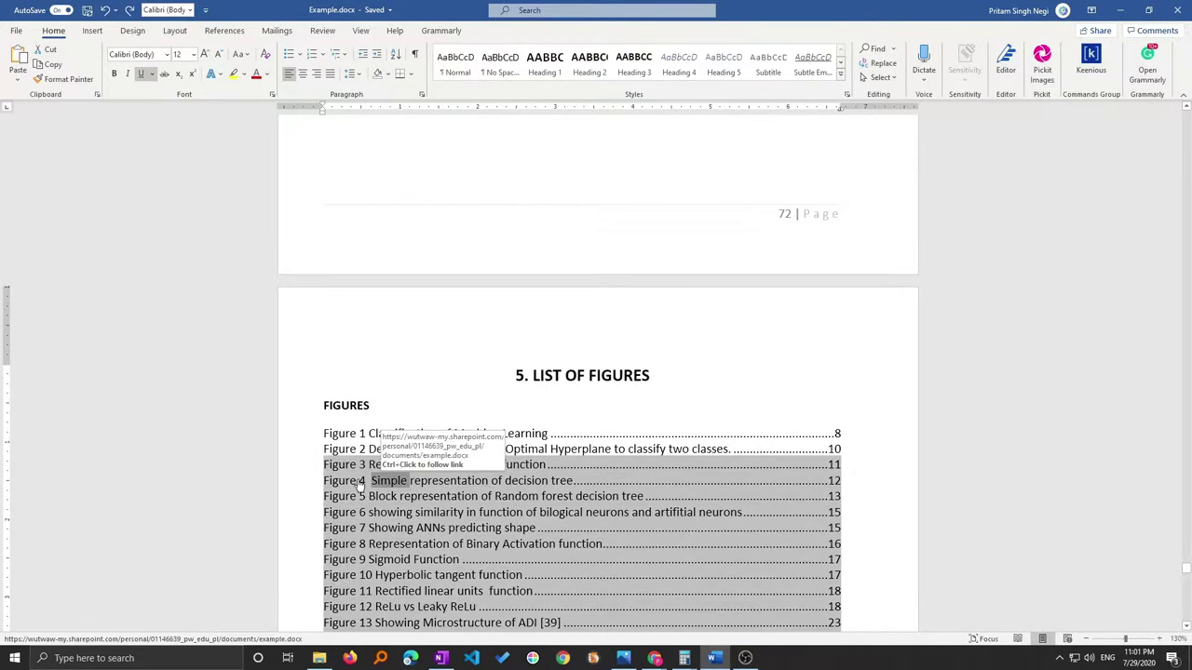
{"action": "left_click", "coordinate": [359, 485], "text": "ctrl"}
Scroll to the decision-tree diagram in the 1.3.2 CART section on page 12
{"action": "scroll", "coordinate": [358, 484], "scroll_direction": "up", "scroll_amount": 5}
{"action": "scroll", "coordinate": [361, 477], "scroll_direction": "up", "scroll_amount": 5}
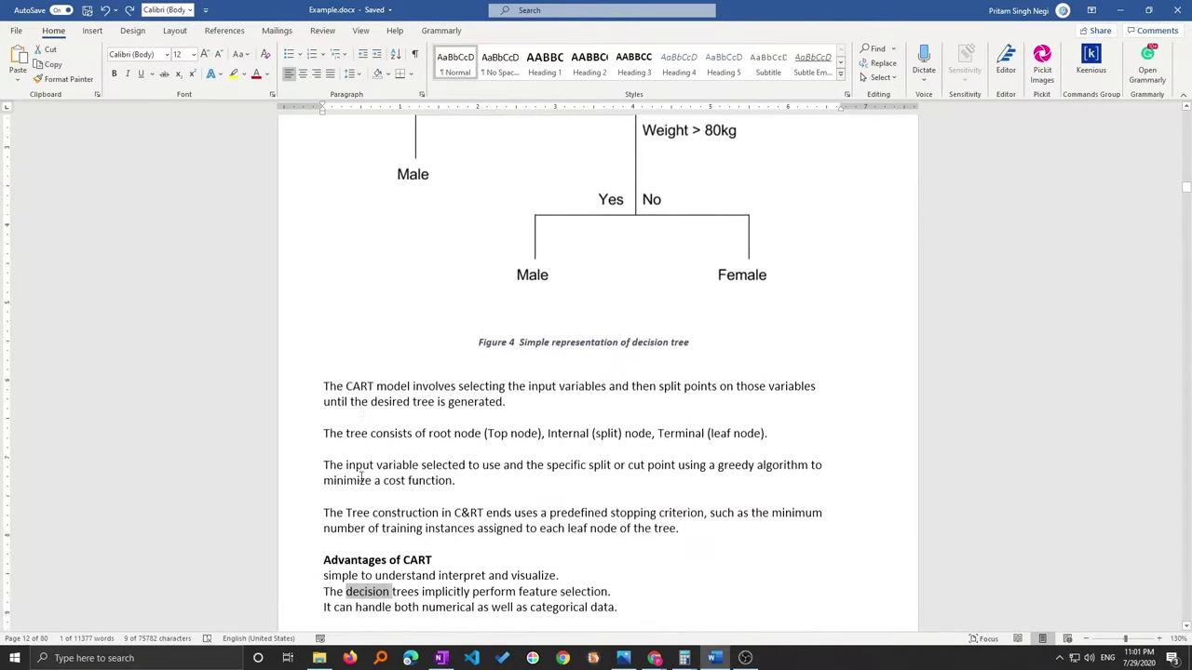
{"action": "scroll", "coordinate": [362, 477], "scroll_direction": "up", "scroll_amount": 1}
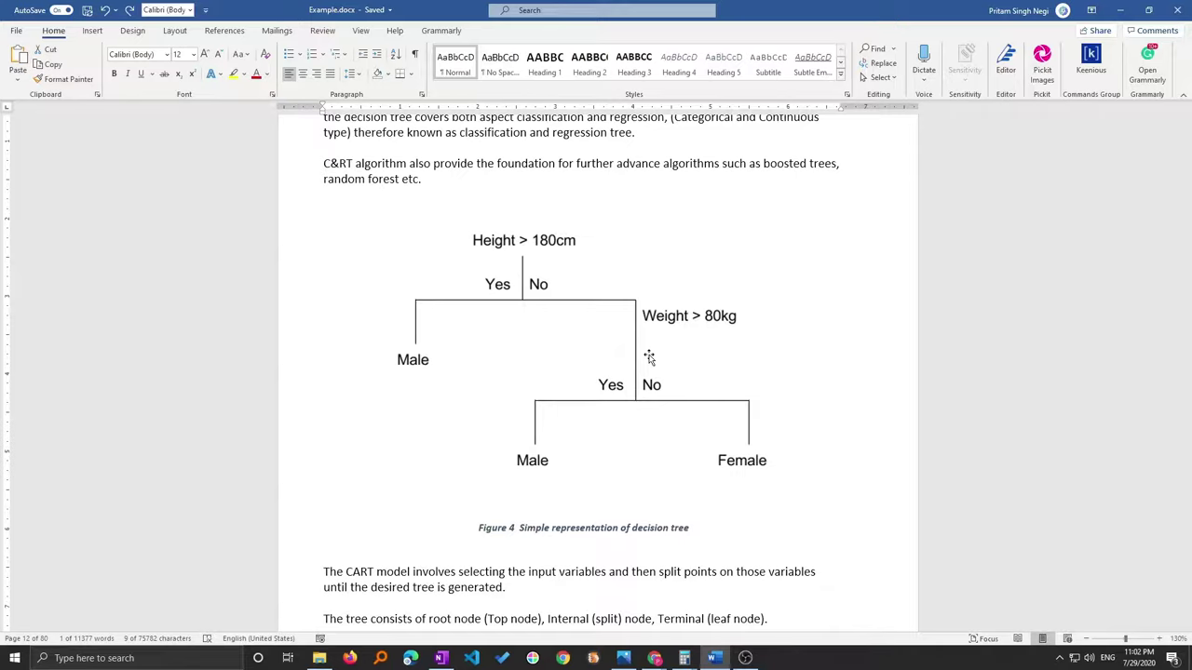
{"action": "scroll", "coordinate": [672, 281], "scroll_direction": "down", "scroll_amount": 10}
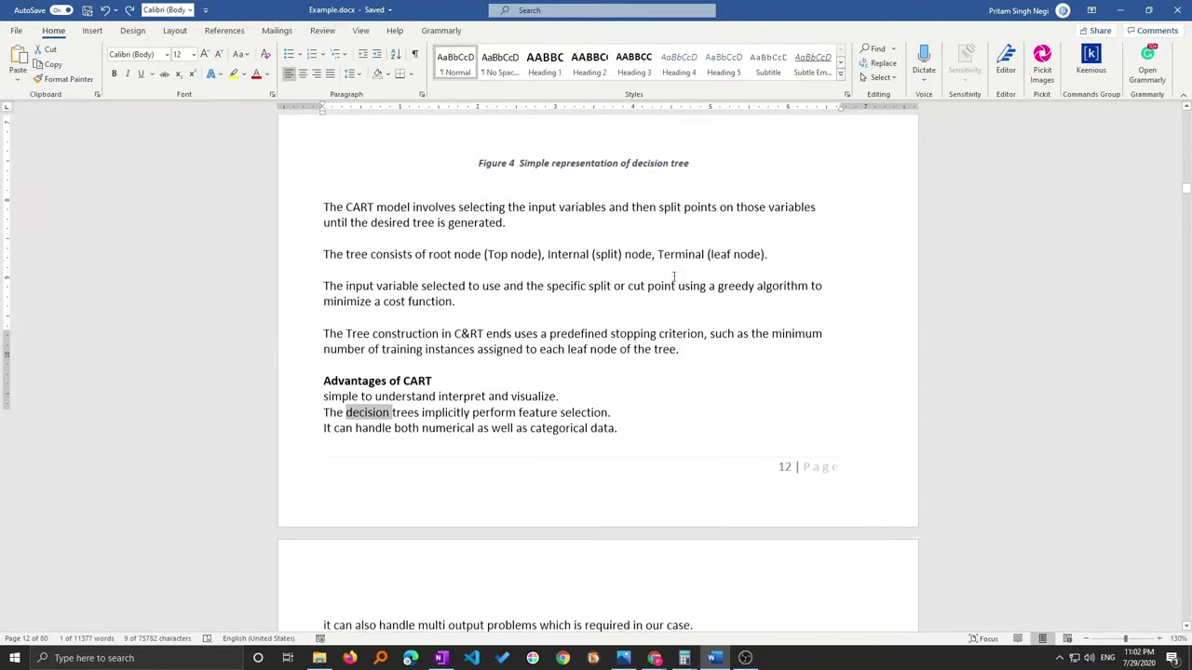
{"action": "scroll", "coordinate": [672, 281], "scroll_direction": "down", "scroll_amount": 7}
{"action": "scroll", "coordinate": [672, 280], "scroll_direction": "down", "scroll_amount": 4}
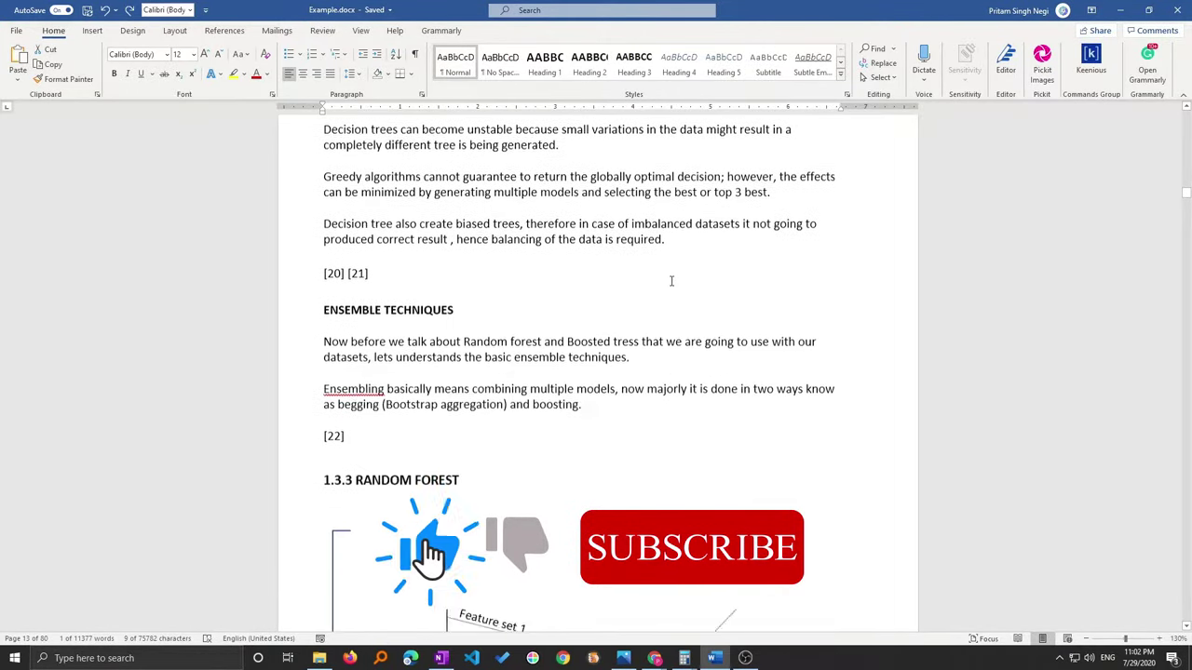
{"action": "scroll", "coordinate": [673, 281], "scroll_direction": "down", "scroll_amount": 5}
{"action": "scroll", "coordinate": [673, 280], "scroll_direction": "down", "scroll_amount": 4}
{"action": "scroll", "coordinate": [673, 280], "scroll_direction": "down", "scroll_amount": 7}
{"action": "scroll", "coordinate": [673, 281], "scroll_direction": "down", "scroll_amount": 4}
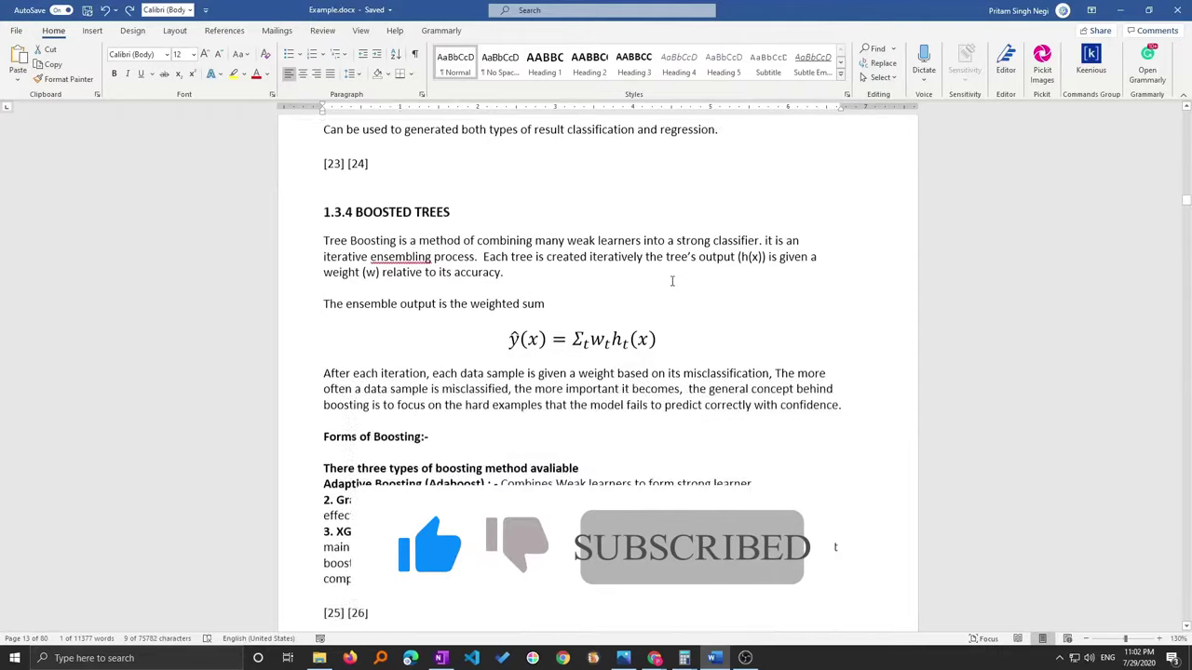
{"action": "scroll", "coordinate": [673, 280], "scroll_direction": "down", "scroll_amount": 4}
{"action": "scroll", "coordinate": [673, 280], "scroll_direction": "up", "scroll_amount": 6}
{"action": "scroll", "coordinate": [672, 280], "scroll_direction": "up", "scroll_amount": 8}
{"action": "scroll", "coordinate": [680, 275], "scroll_direction": "up", "scroll_amount": 7}
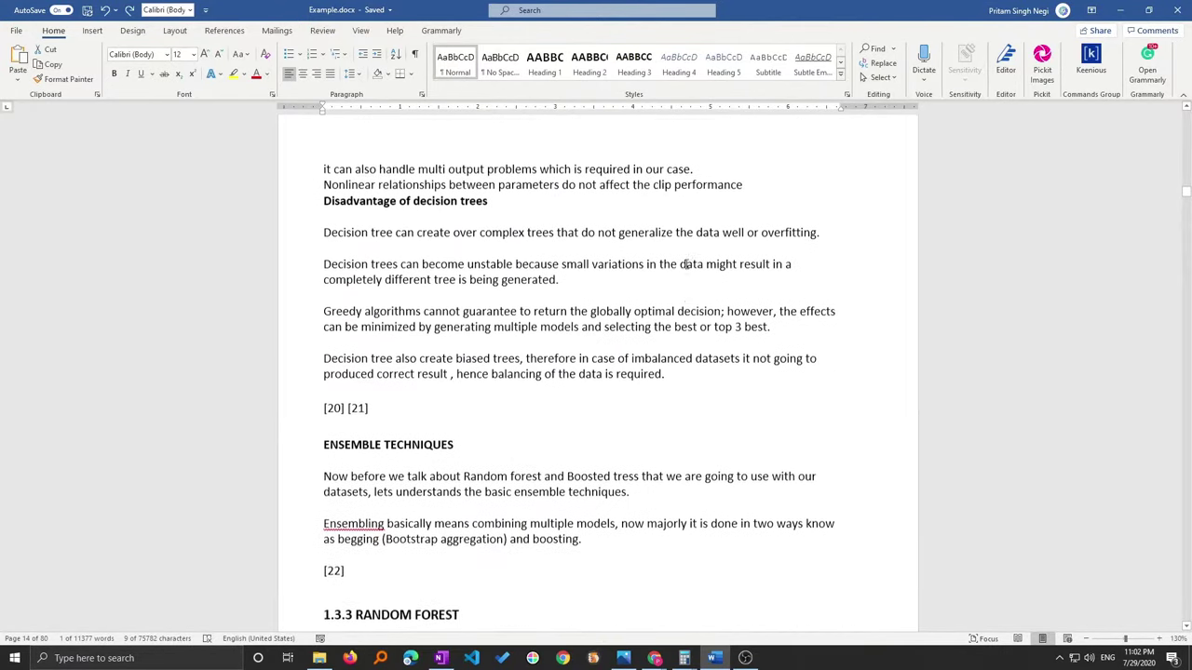
{"action": "scroll", "coordinate": [686, 264], "scroll_direction": "up", "scroll_amount": 6}
{"action": "scroll", "coordinate": [686, 264], "scroll_direction": "up", "scroll_amount": 5}
{"action": "scroll", "coordinate": [684, 266], "scroll_direction": "up", "scroll_amount": 5}
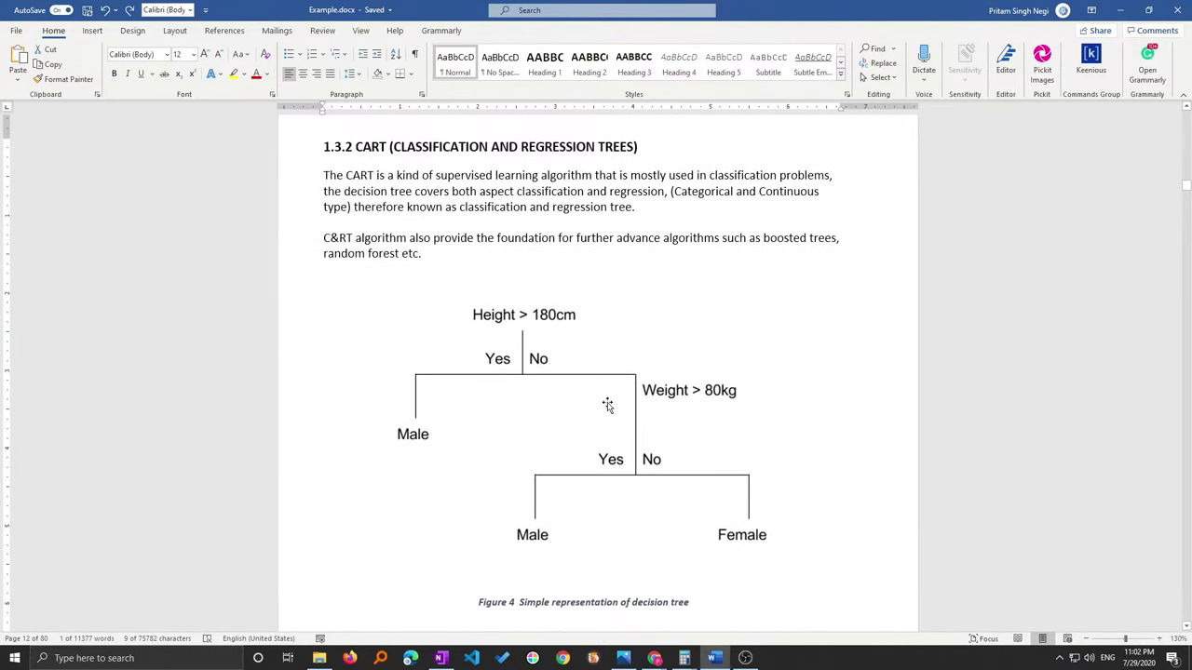
Select the Figure 4 decision-tree picture and show the References tab's caption commands
{"action": "left_click", "coordinate": [586, 365]}
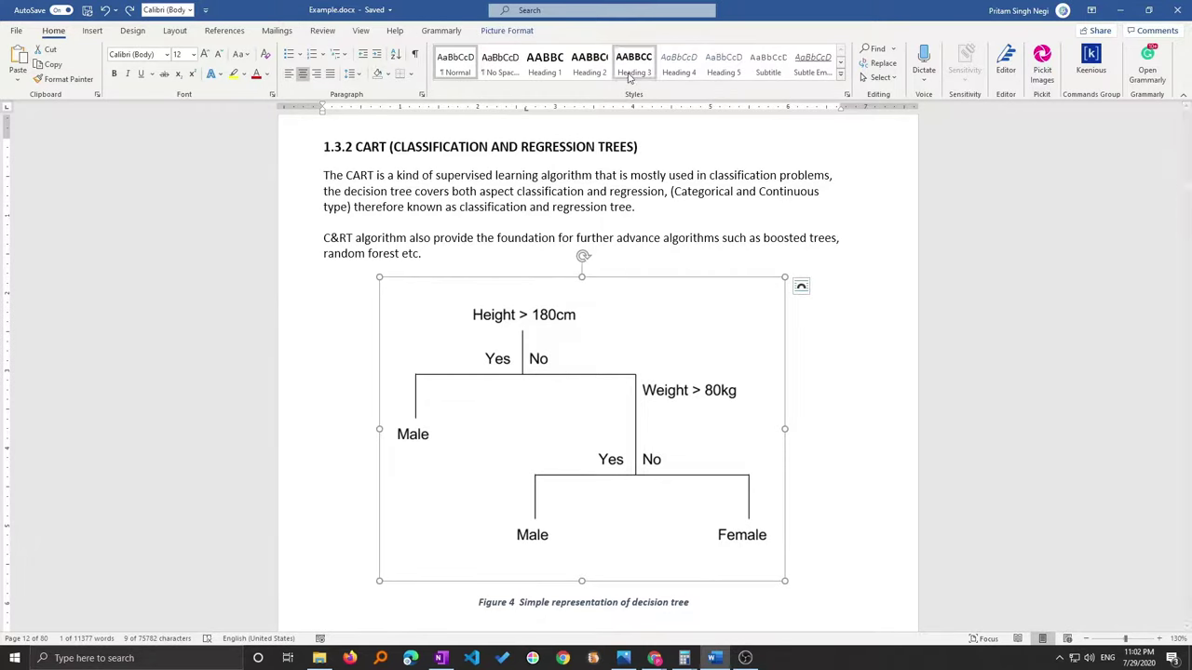
{"action": "right_click", "coordinate": [592, 359]}
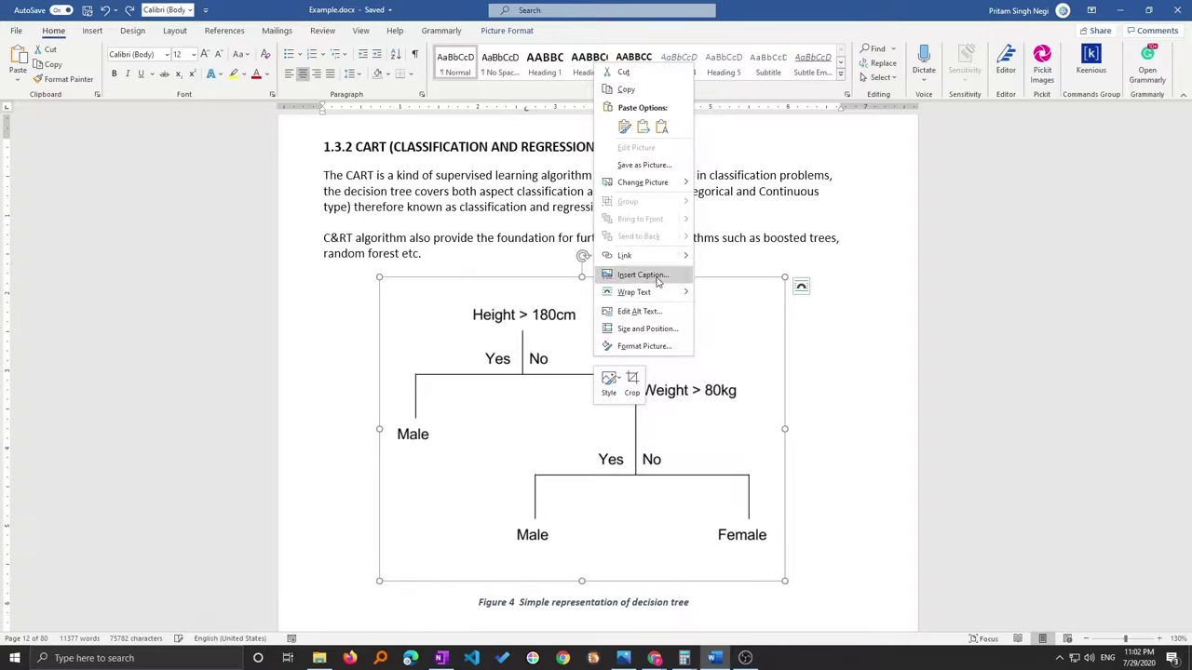
{"action": "left_click", "coordinate": [500, 332]}
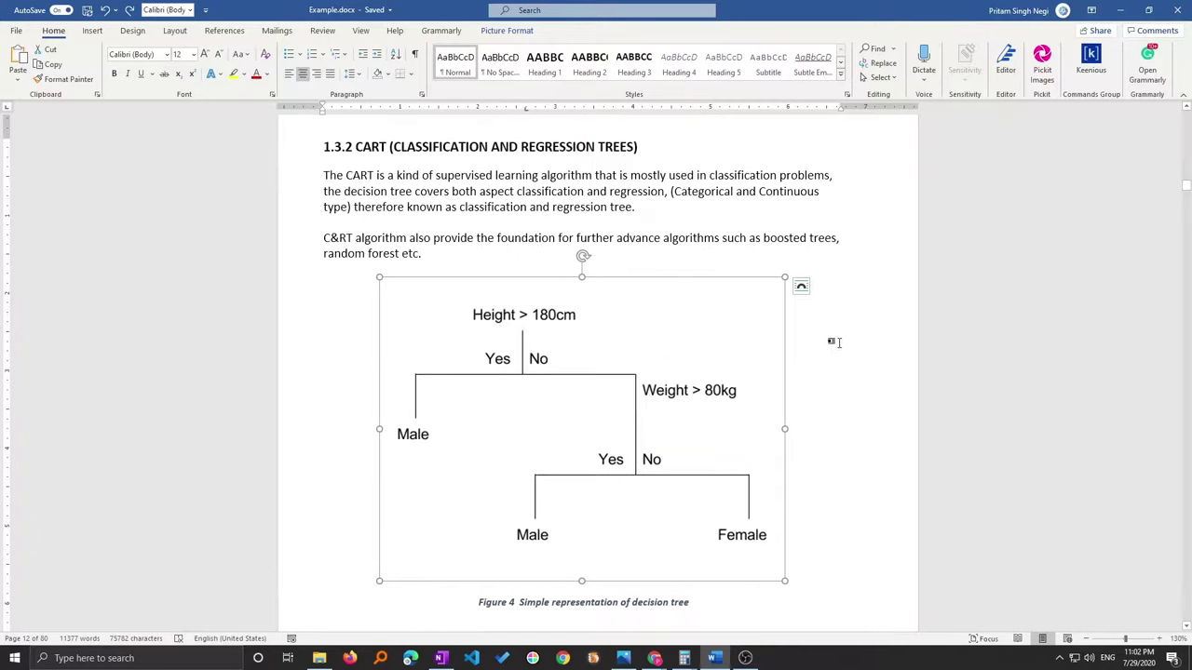
{"action": "left_click", "coordinate": [224, 30]}
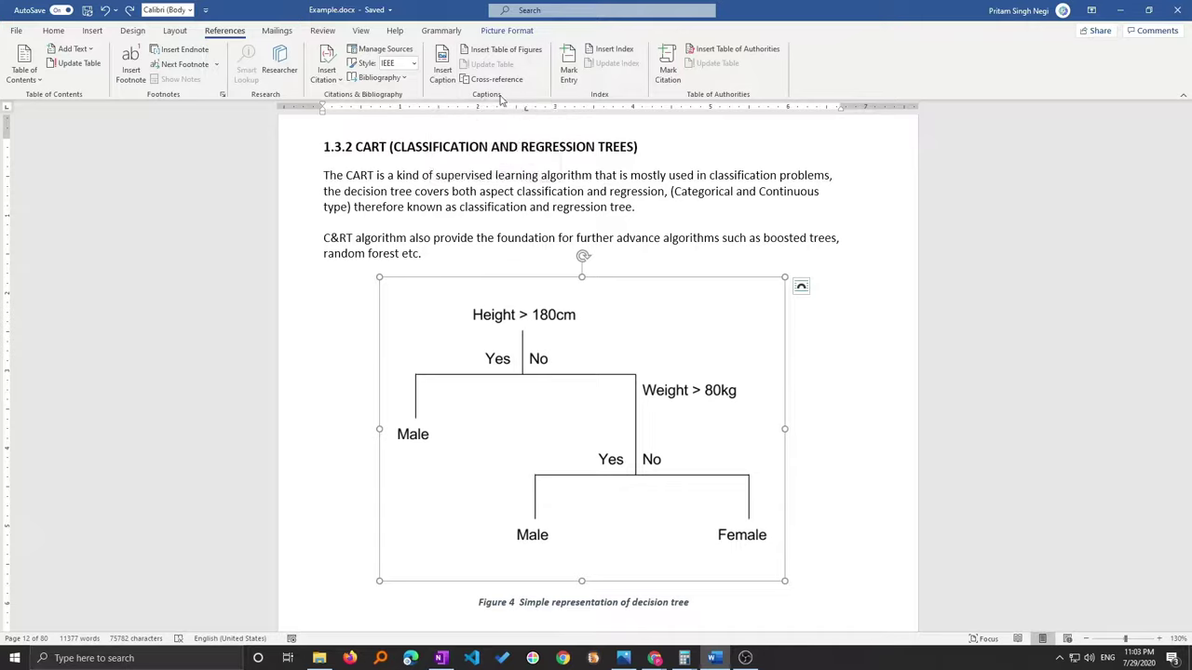
{"action": "left_click", "coordinate": [443, 73]}
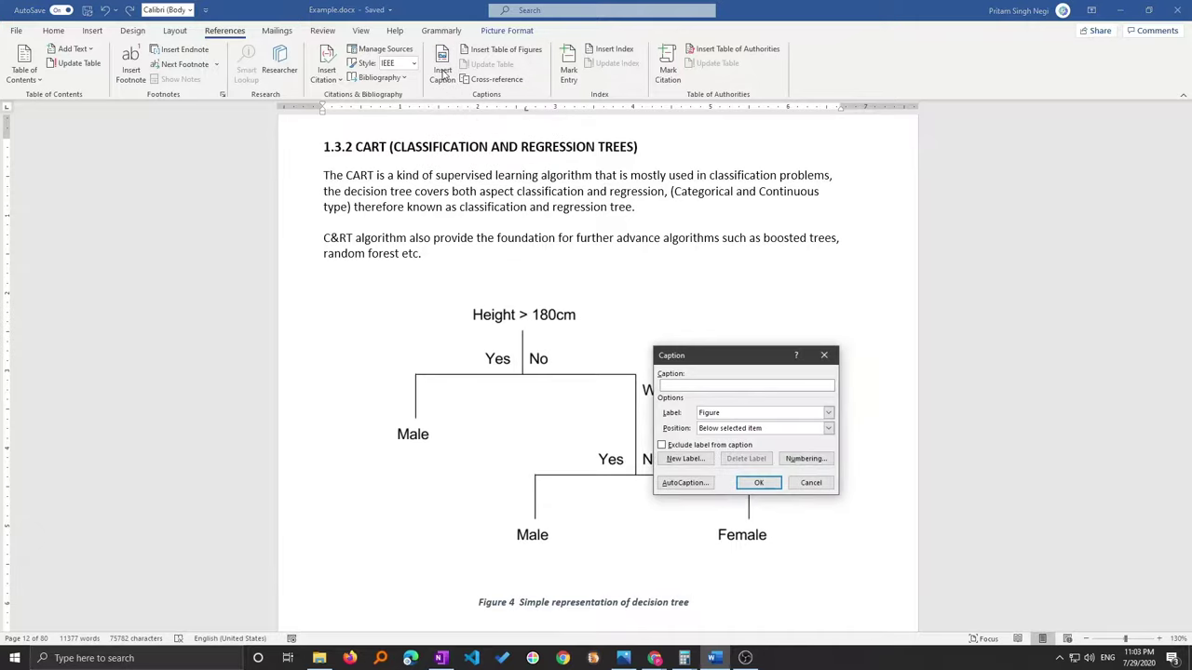
{"action": "key", "text": "Escape"}
{"action": "right_click", "coordinate": [645, 400]}
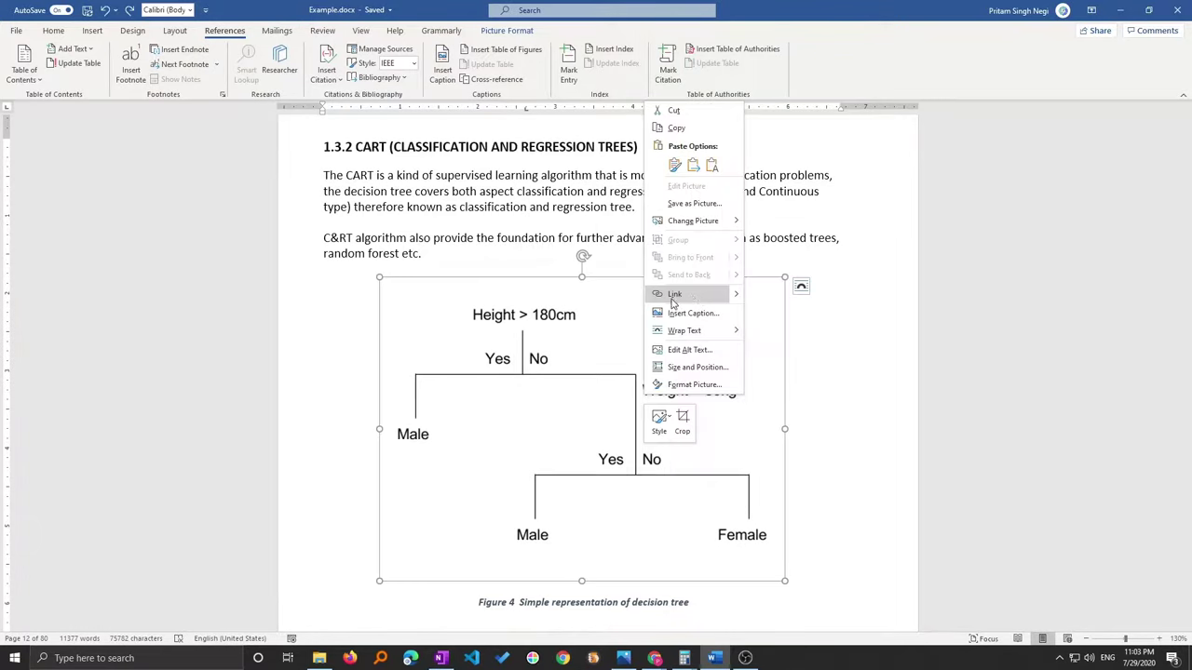
{"action": "left_click", "coordinate": [597, 322]}
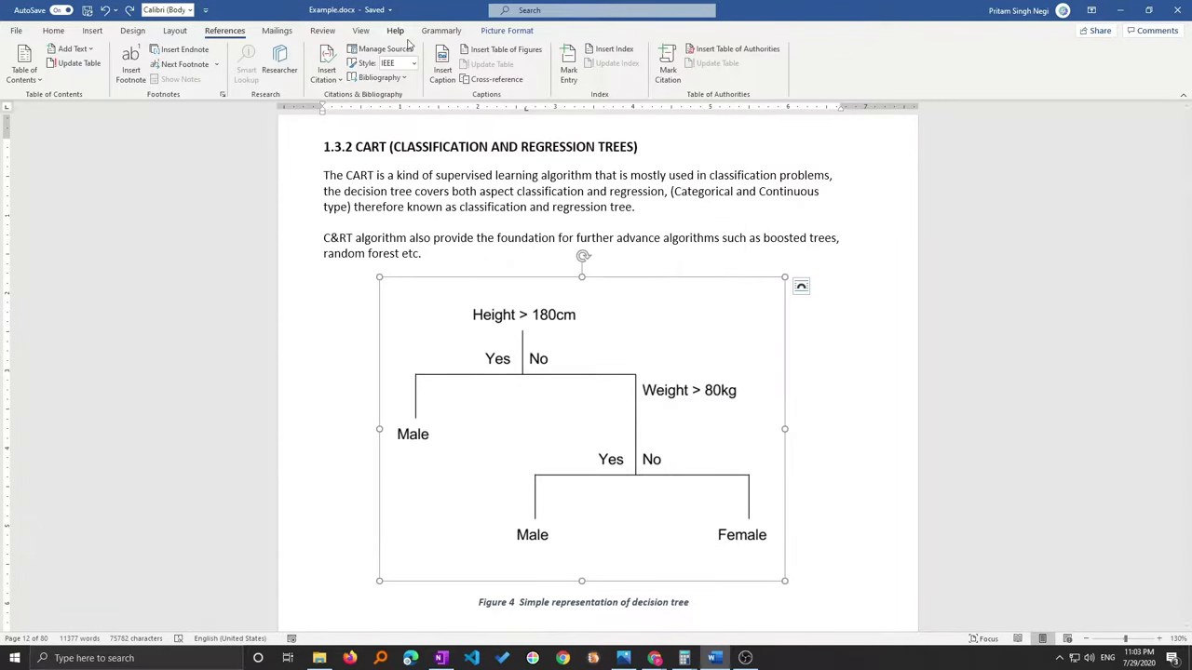
{"action": "right_click", "coordinate": [623, 349]}
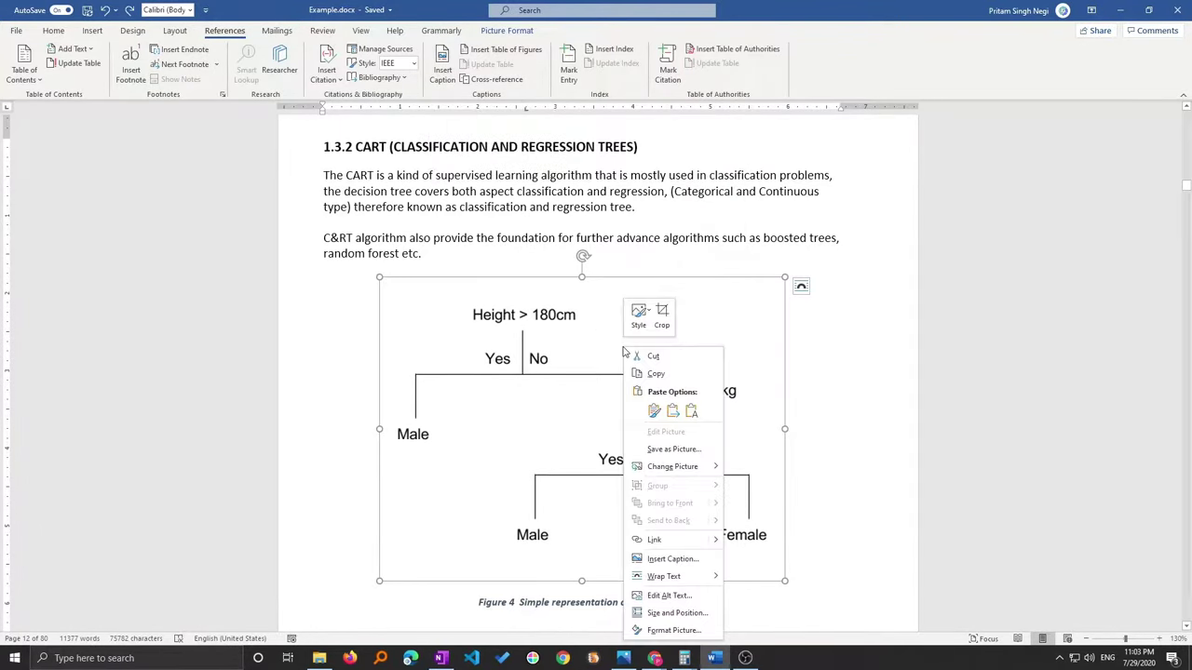
{"action": "left_click", "coordinate": [672, 559]}
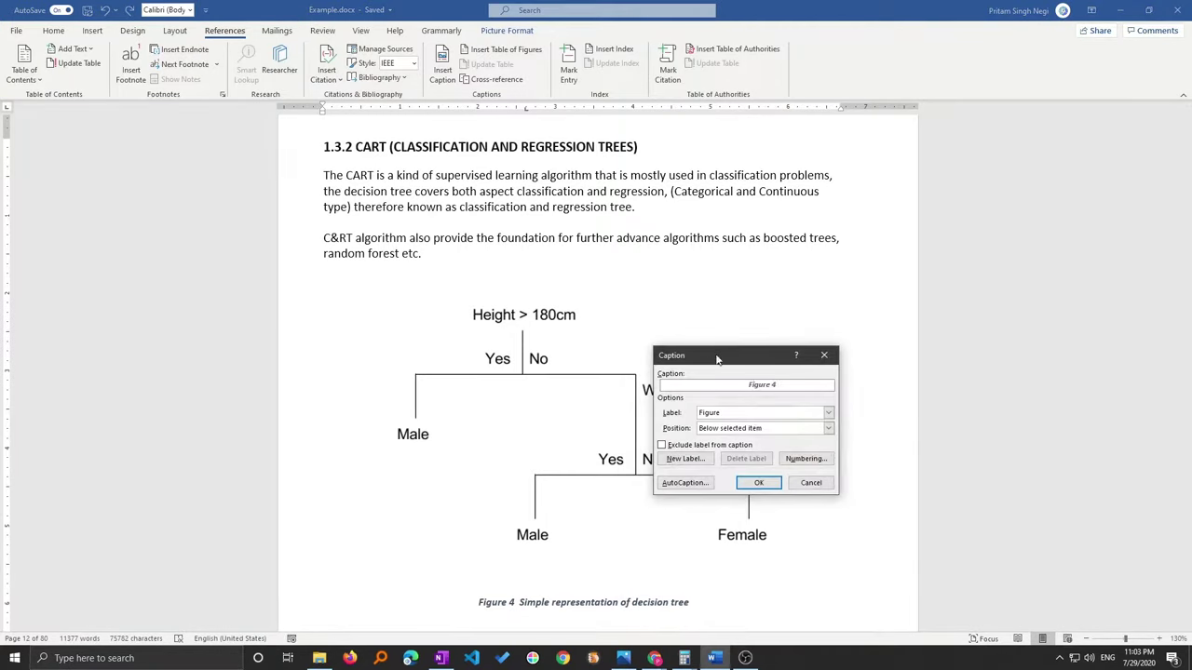
{"action": "left_click_drag", "start_coordinate": [717, 359], "coordinate": [667, 286]}
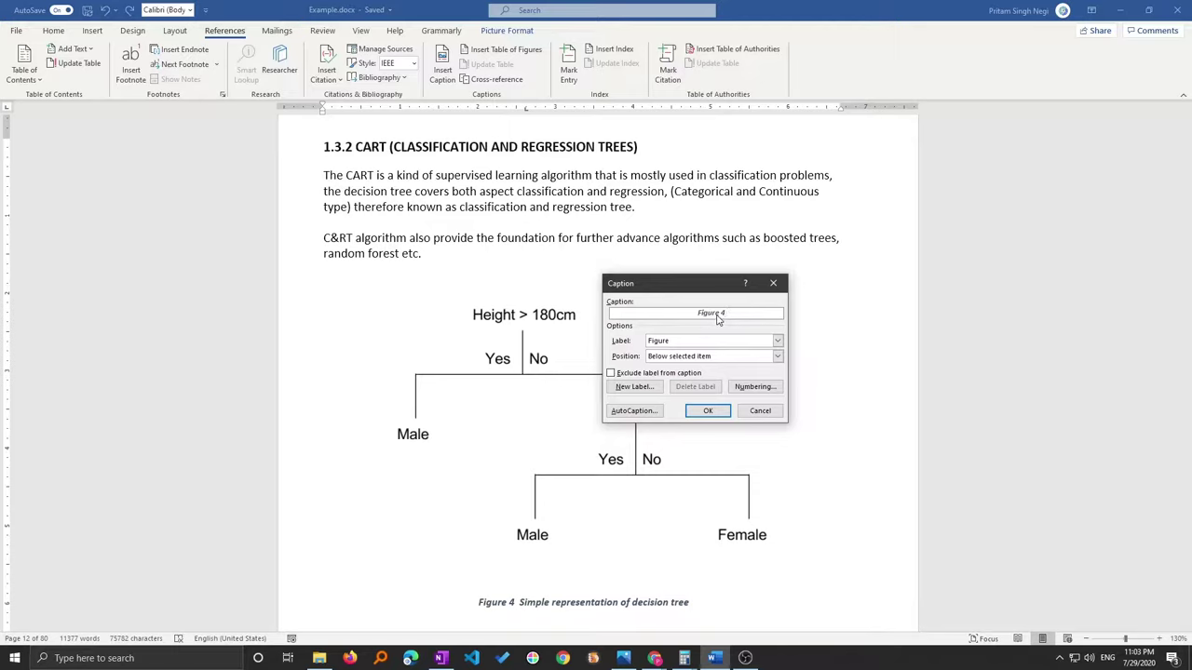
{"action": "left_click", "coordinate": [610, 373]}
{"action": "left_click", "coordinate": [611, 375]}
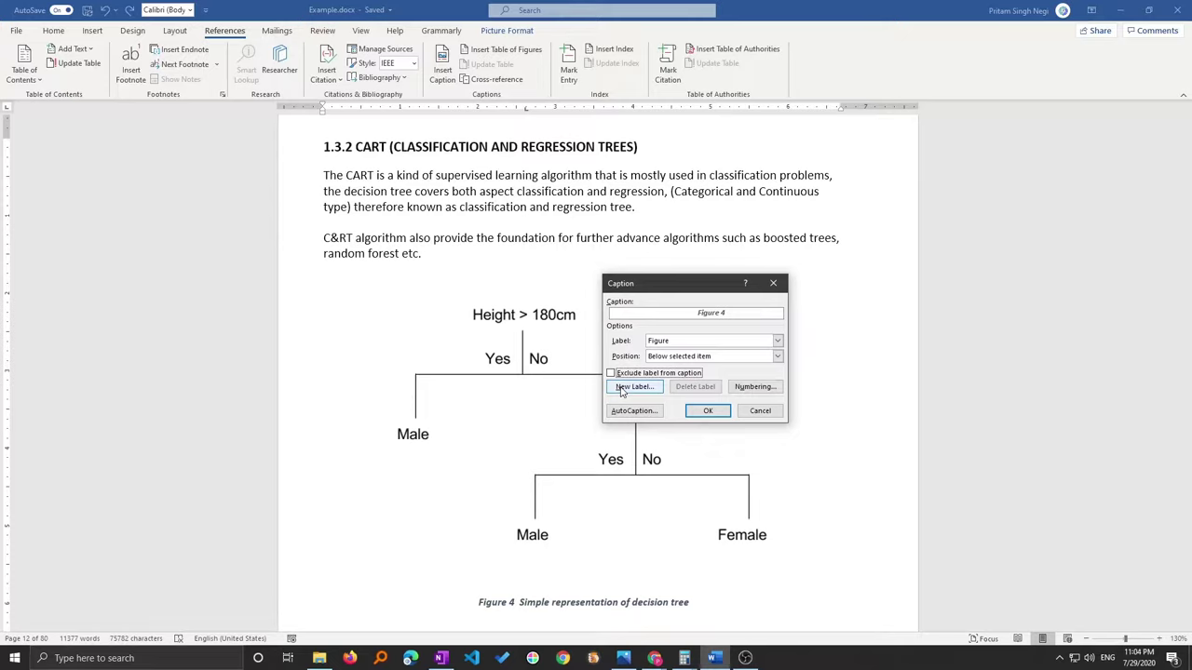
Add a new caption label 'example' so the decision-tree caption reads 'example 1'
{"action": "left_click", "coordinate": [622, 390]}
{"action": "type", "text": "example"}
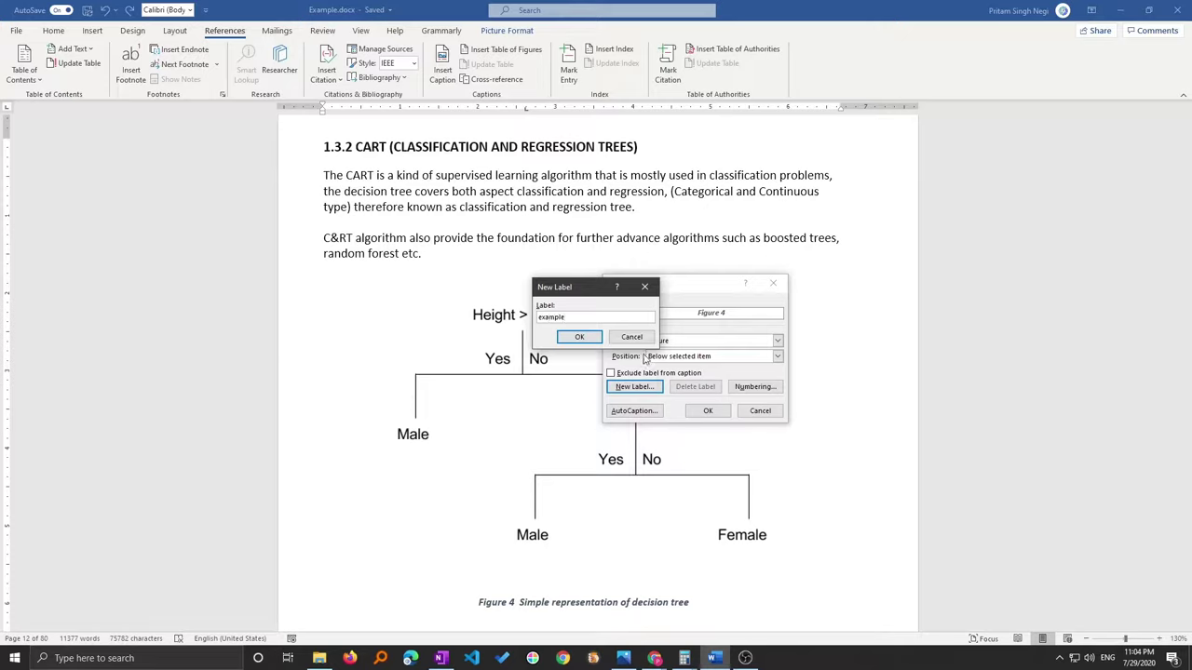
{"action": "key", "text": "Return"}
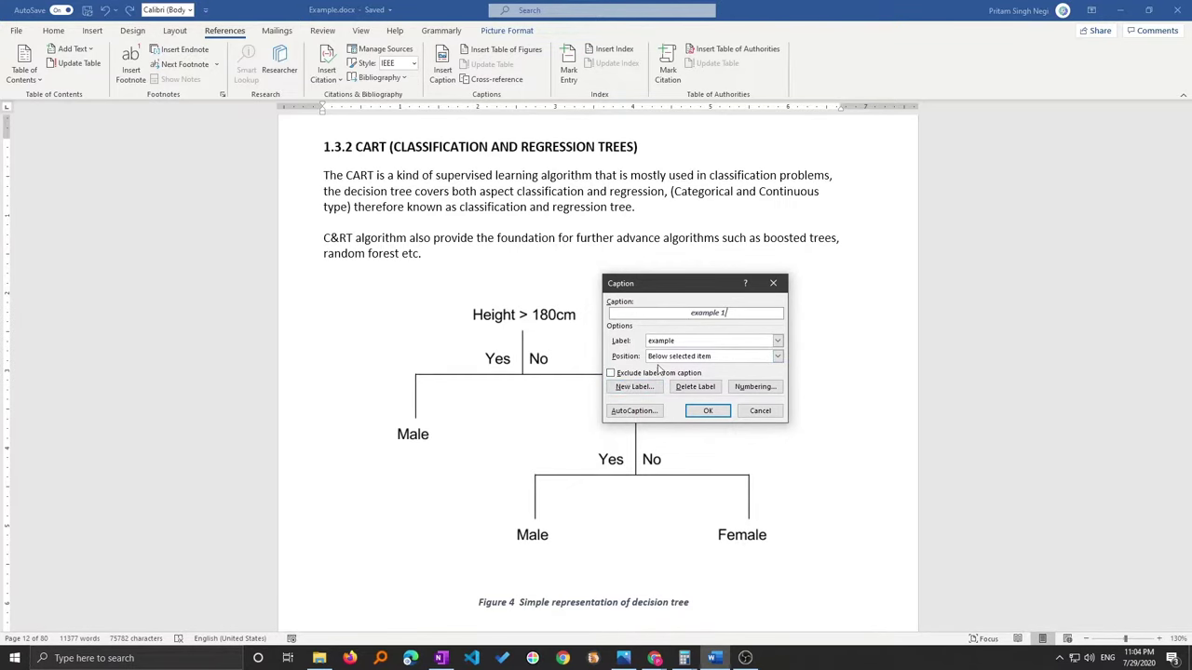
Close the Caption dialog and scroll to the SVM hyperplane diagram
{"action": "key", "text": "Escape"}
{"action": "scroll", "coordinate": [525, 302], "scroll_direction": "up", "scroll_amount": 10}
{"action": "scroll", "coordinate": [524, 302], "scroll_direction": "up", "scroll_amount": 10}
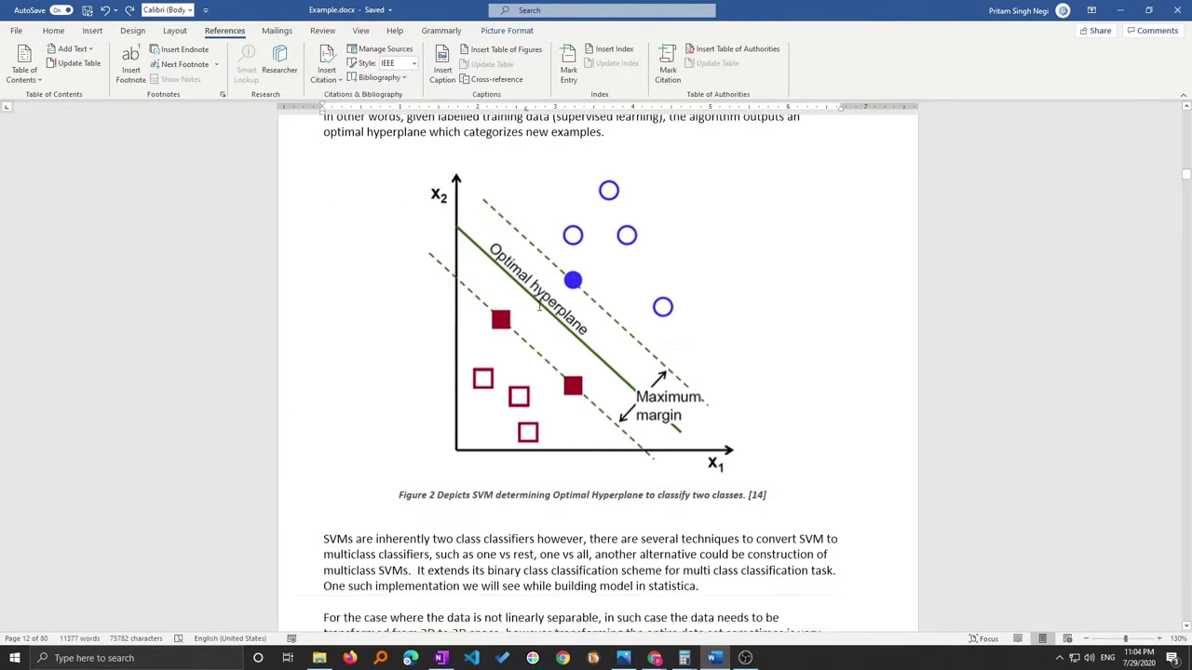
{"action": "scroll", "coordinate": [525, 302], "scroll_direction": "up", "scroll_amount": 10}
{"action": "scroll", "coordinate": [524, 302], "scroll_direction": "up", "scroll_amount": 5}
{"action": "scroll", "coordinate": [525, 302], "scroll_direction": "up", "scroll_amount": 3}
{"action": "scroll", "coordinate": [524, 301], "scroll_direction": "down", "scroll_amount": 8}
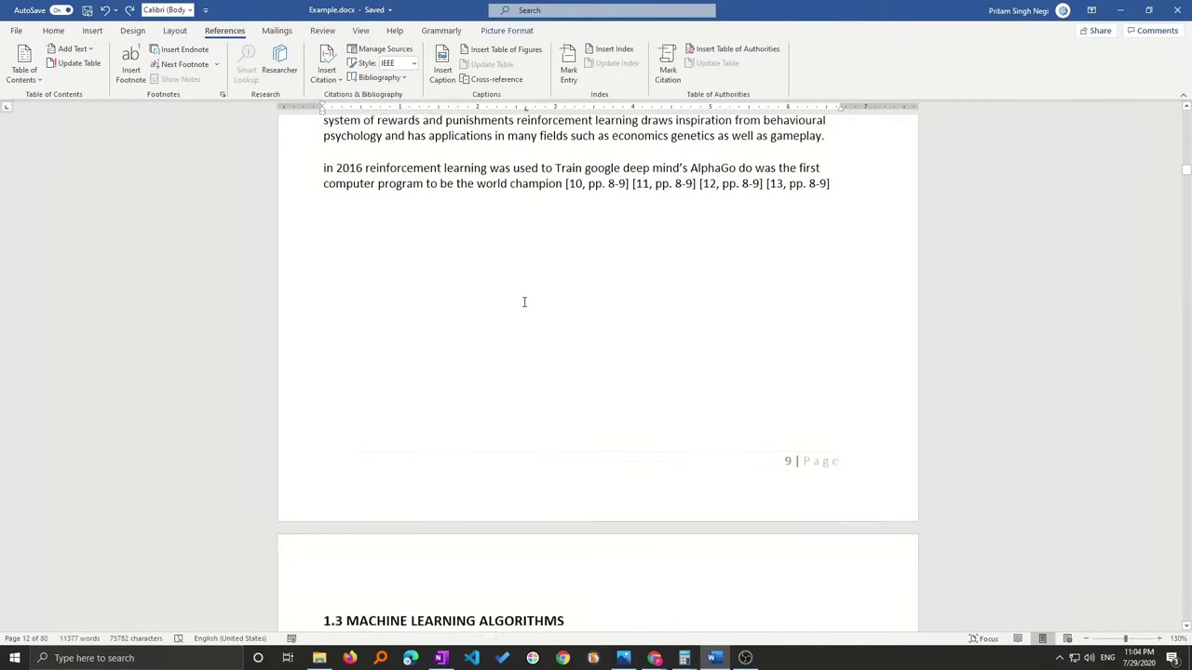
{"action": "scroll", "coordinate": [524, 302], "scroll_direction": "down", "scroll_amount": 5}
{"action": "scroll", "coordinate": [525, 302], "scroll_direction": "down", "scroll_amount": 3}
{"action": "scroll", "coordinate": [524, 302], "scroll_direction": "down", "scroll_amount": 3}
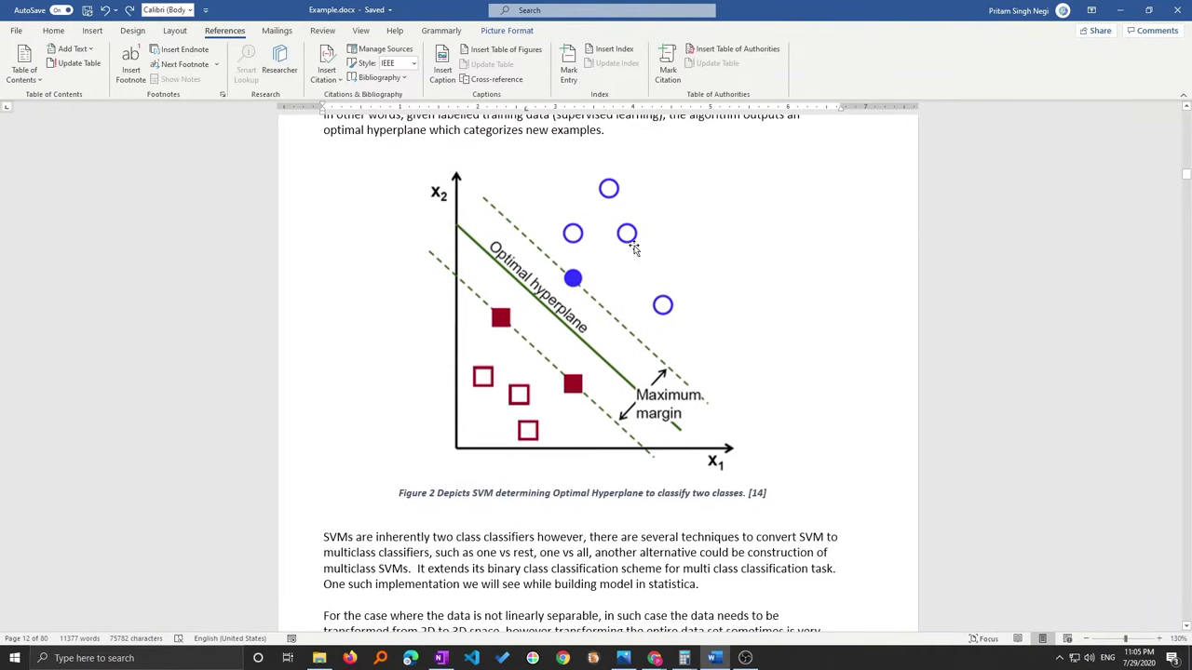
{"action": "scroll", "coordinate": [502, 380], "scroll_direction": "up", "scroll_amount": 2}
Turn on Include chapter number in the SVM figure's caption numbering
{"action": "left_click", "coordinate": [502, 380]}
{"action": "right_click", "coordinate": [518, 383]}
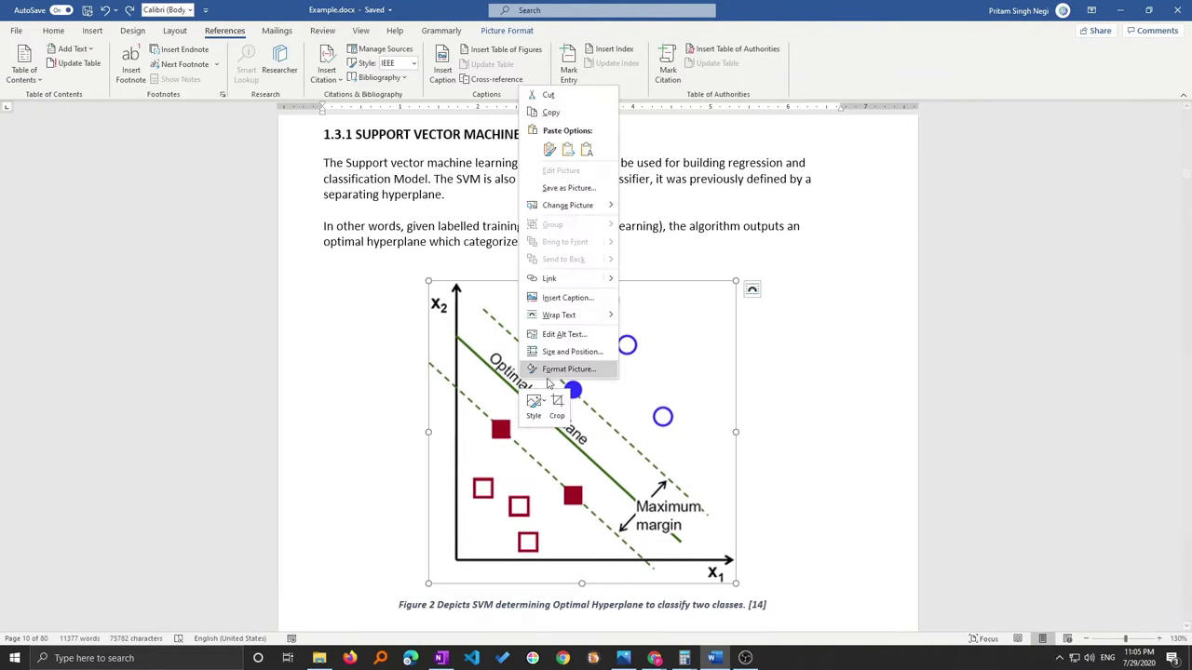
{"action": "left_click", "coordinate": [556, 298]}
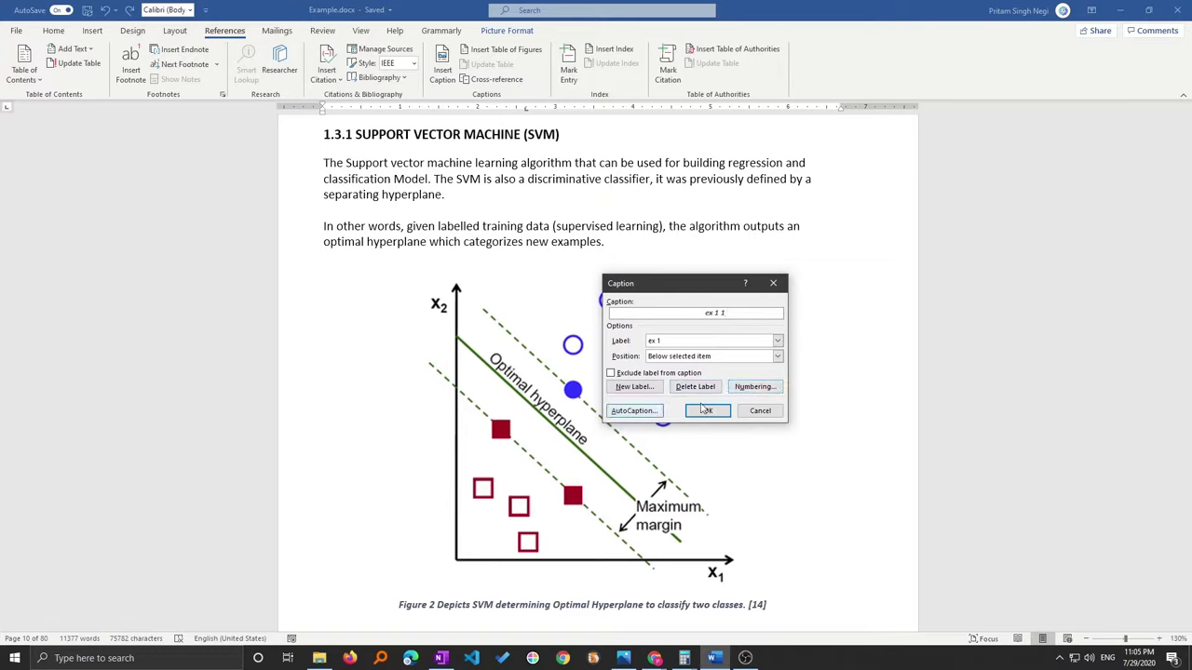
{"action": "left_click", "coordinate": [750, 389]}
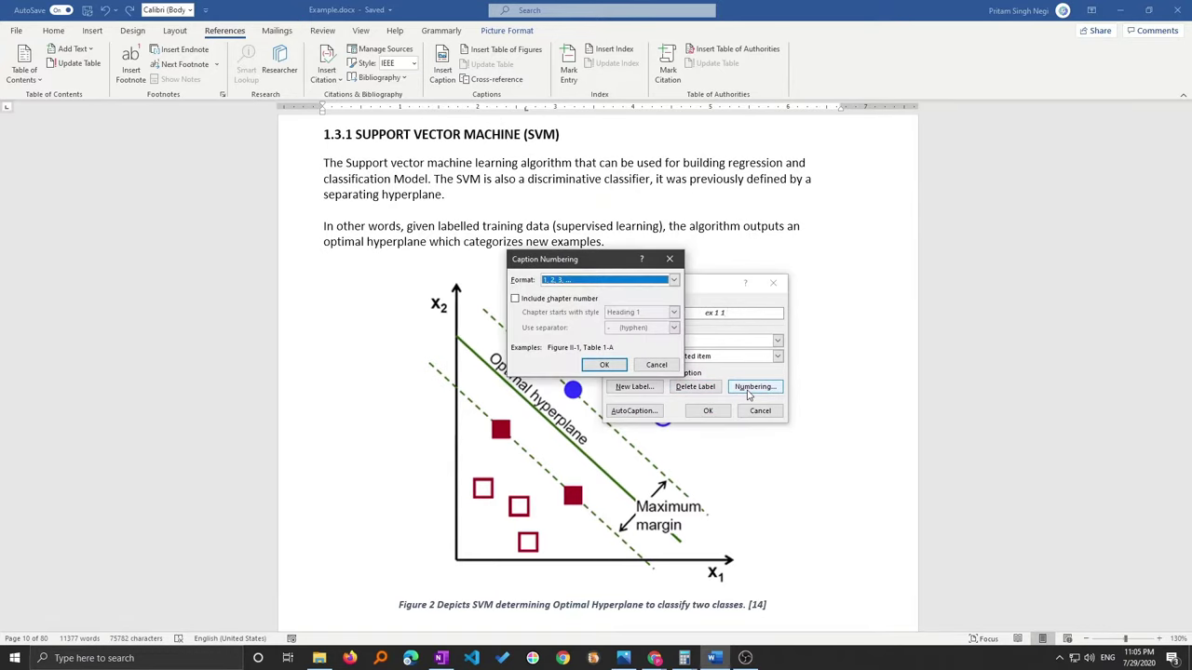
{"action": "left_click", "coordinate": [515, 299]}
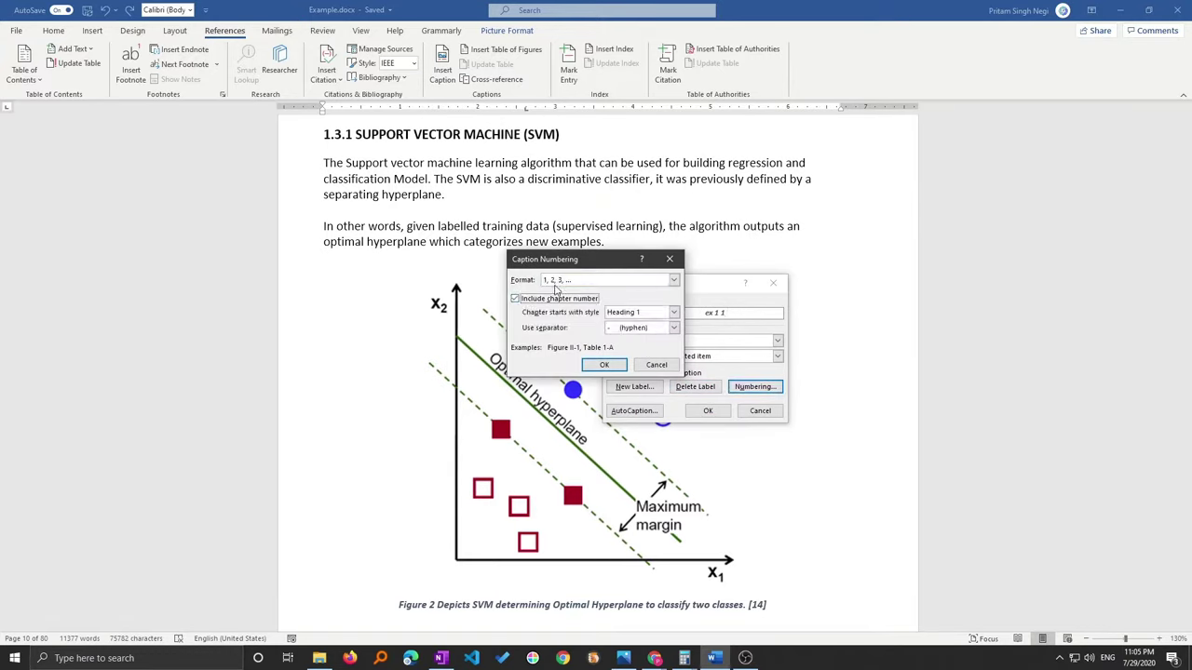
{"action": "scroll", "coordinate": [515, 300], "scroll_direction": "down", "scroll_amount": 2}
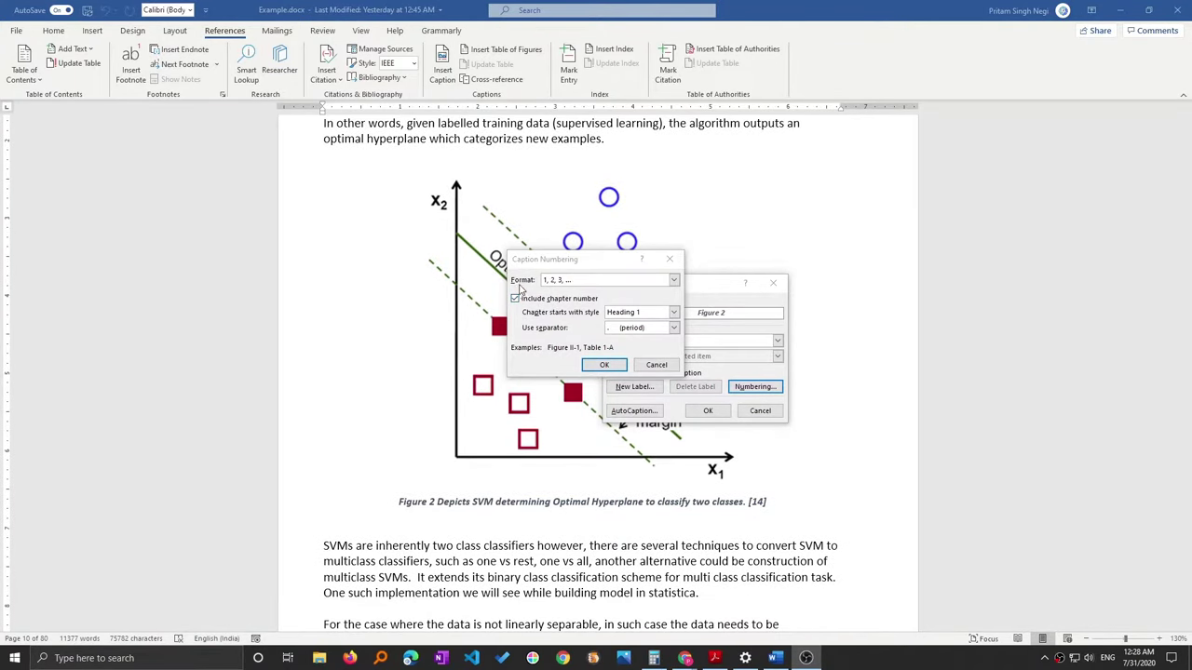
Turn chapter numbering back off and close Caption Numbering and Caption without inserting
{"action": "left_click", "coordinate": [514, 299]}
{"action": "left_click", "coordinate": [603, 365]}
{"action": "left_click", "coordinate": [759, 411]}
Scroll down to the blank page just above the 6. BIBLIOGRAPHY heading
{"action": "scroll", "coordinate": [600, 407], "scroll_direction": "down", "scroll_amount": 1}
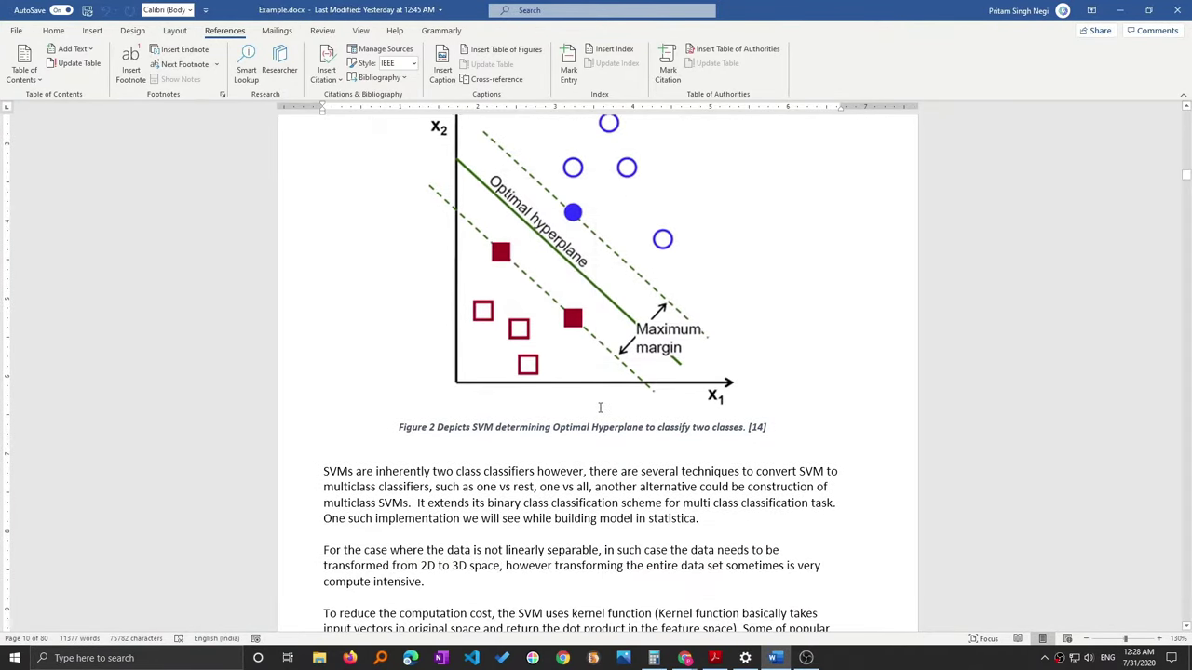
{"action": "scroll", "coordinate": [600, 407], "scroll_direction": "down", "scroll_amount": 1}
{"action": "scroll", "coordinate": [559, 407], "scroll_direction": "down", "scroll_amount": 3}
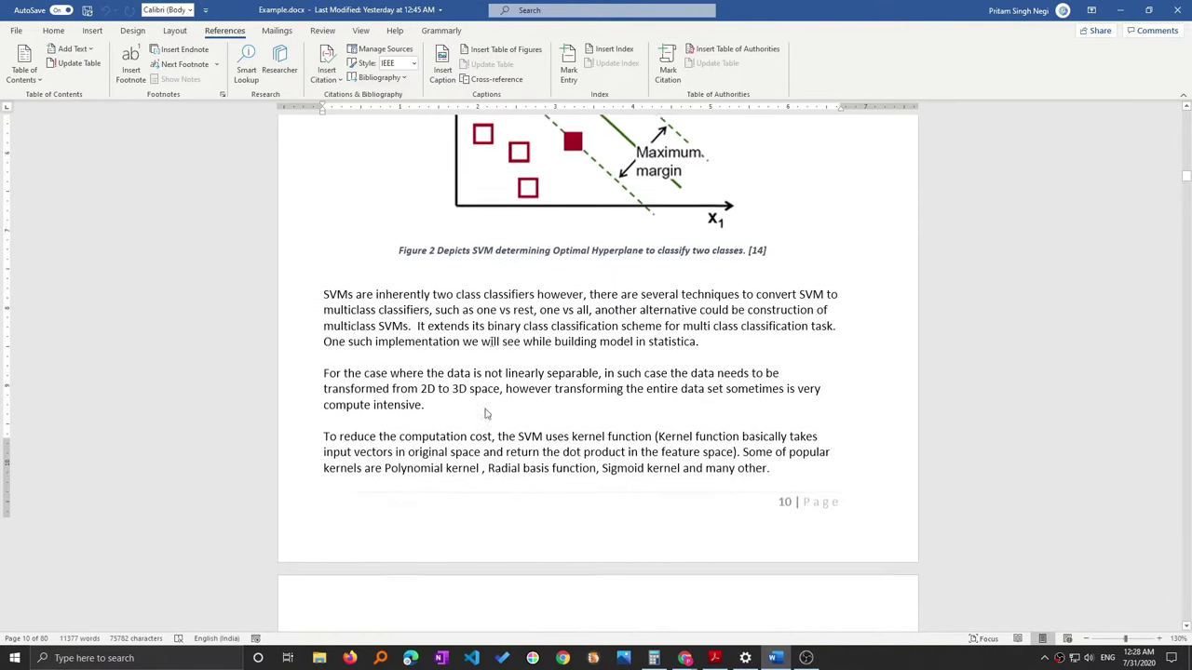
{"action": "scroll", "coordinate": [487, 407], "scroll_direction": "down", "scroll_amount": 4}
{"action": "scroll", "coordinate": [490, 407], "scroll_direction": "down", "scroll_amount": 5}
{"action": "scroll", "coordinate": [489, 407], "scroll_direction": "down", "scroll_amount": 2}
{"action": "scroll", "coordinate": [490, 407], "scroll_direction": "down", "scroll_amount": 3}
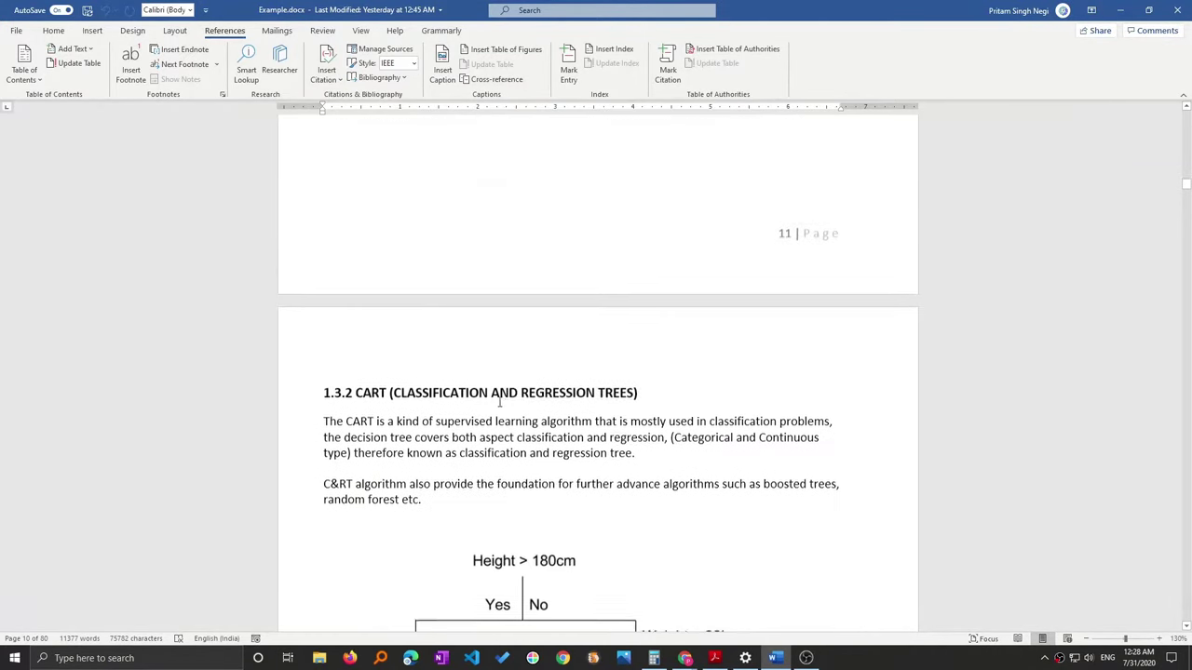
{"action": "scroll", "coordinate": [503, 401], "scroll_direction": "down", "scroll_amount": 3}
{"action": "scroll", "coordinate": [511, 401], "scroll_direction": "down", "scroll_amount": 4}
{"action": "scroll", "coordinate": [511, 401], "scroll_direction": "up", "scroll_amount": 3}
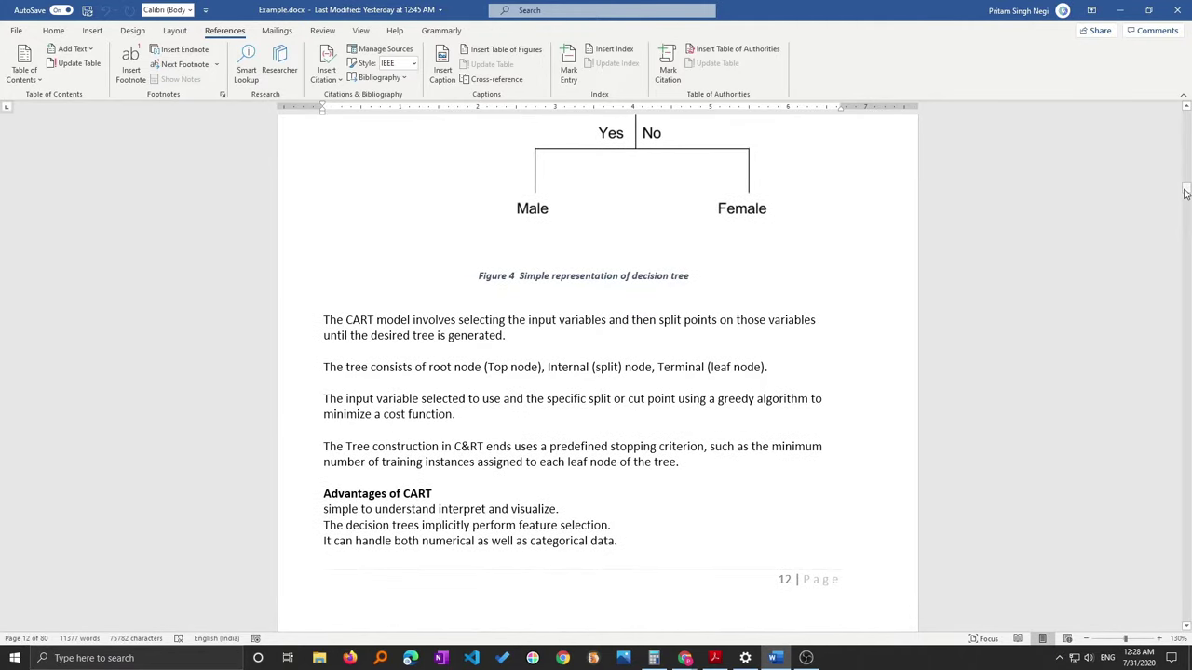
{"action": "left_click_drag", "start_coordinate": [1185, 193], "coordinate": [1151, 589]}
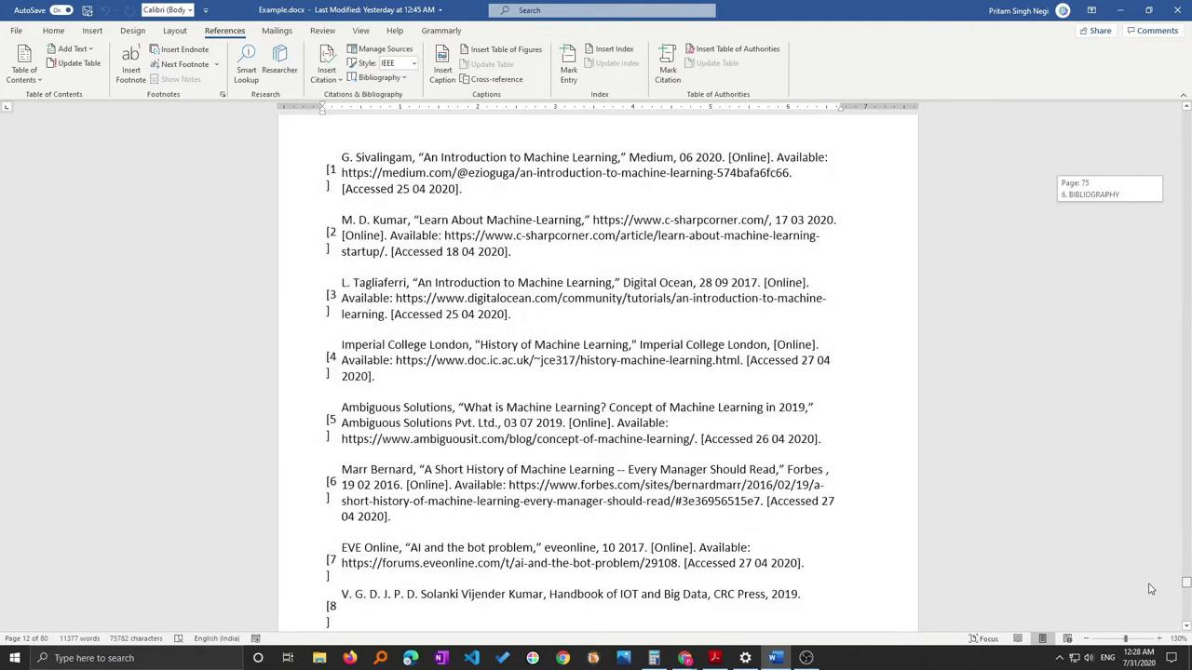
{"action": "scroll", "coordinate": [421, 290], "scroll_direction": "up", "scroll_amount": 4}
{"action": "scroll", "coordinate": [422, 289], "scroll_direction": "up", "scroll_amount": 2}
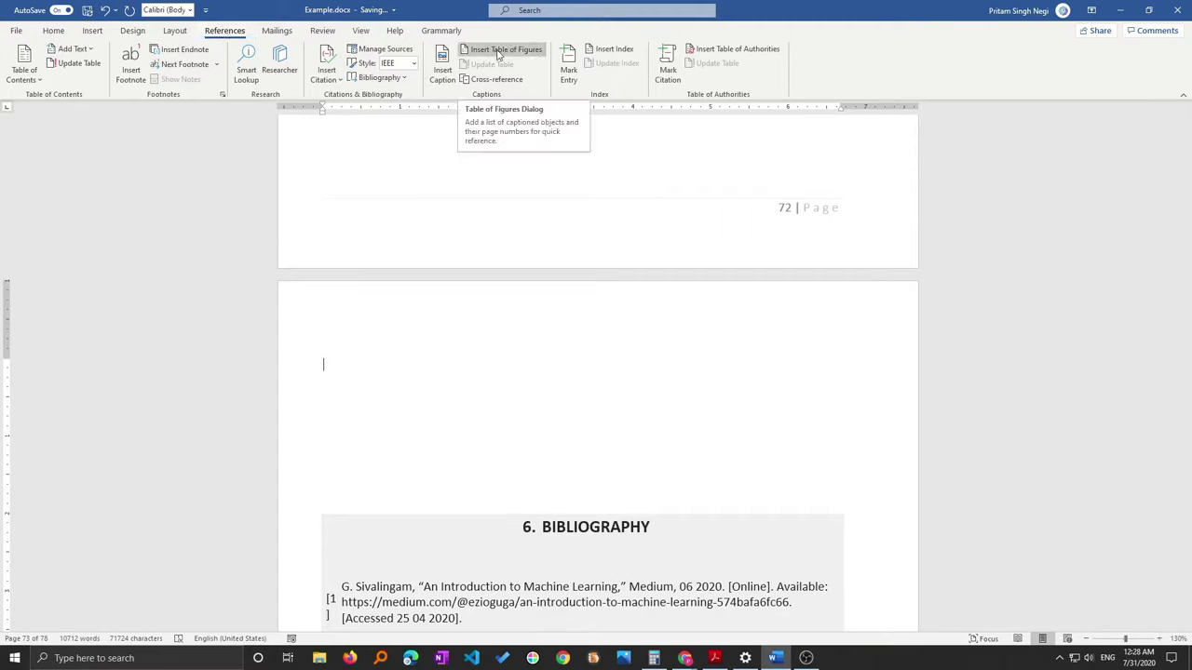
Insert a Table of Figures with default settings on the blank page
{"action": "left_click", "coordinate": [498, 54]}
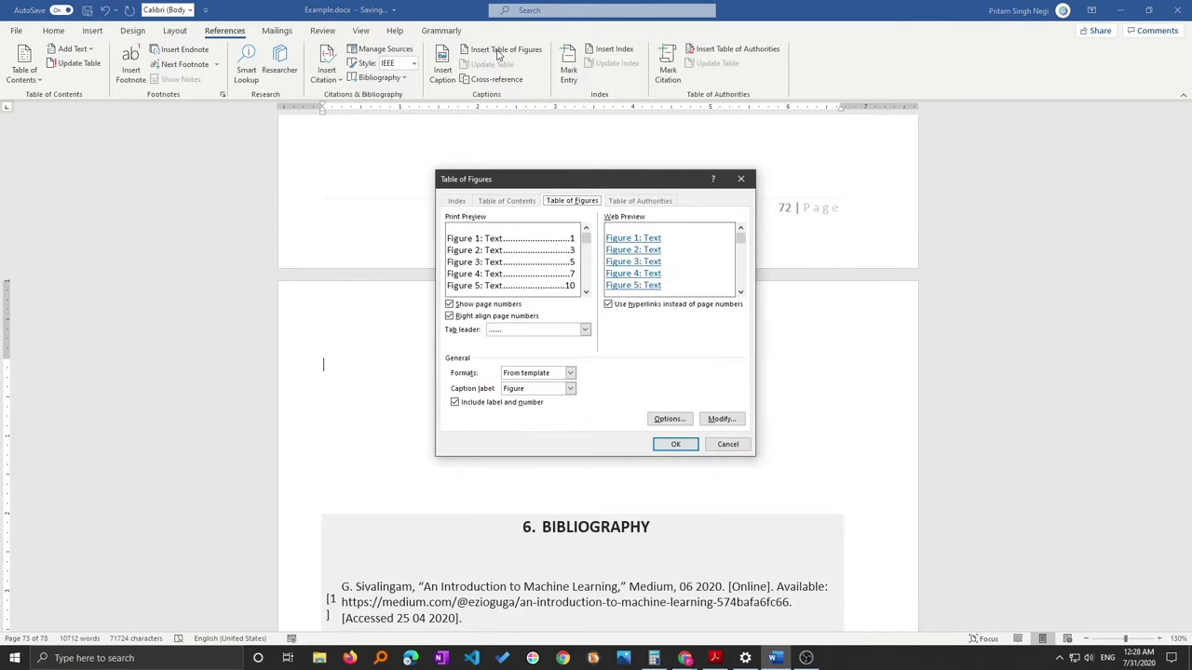
{"action": "left_click", "coordinate": [676, 446]}
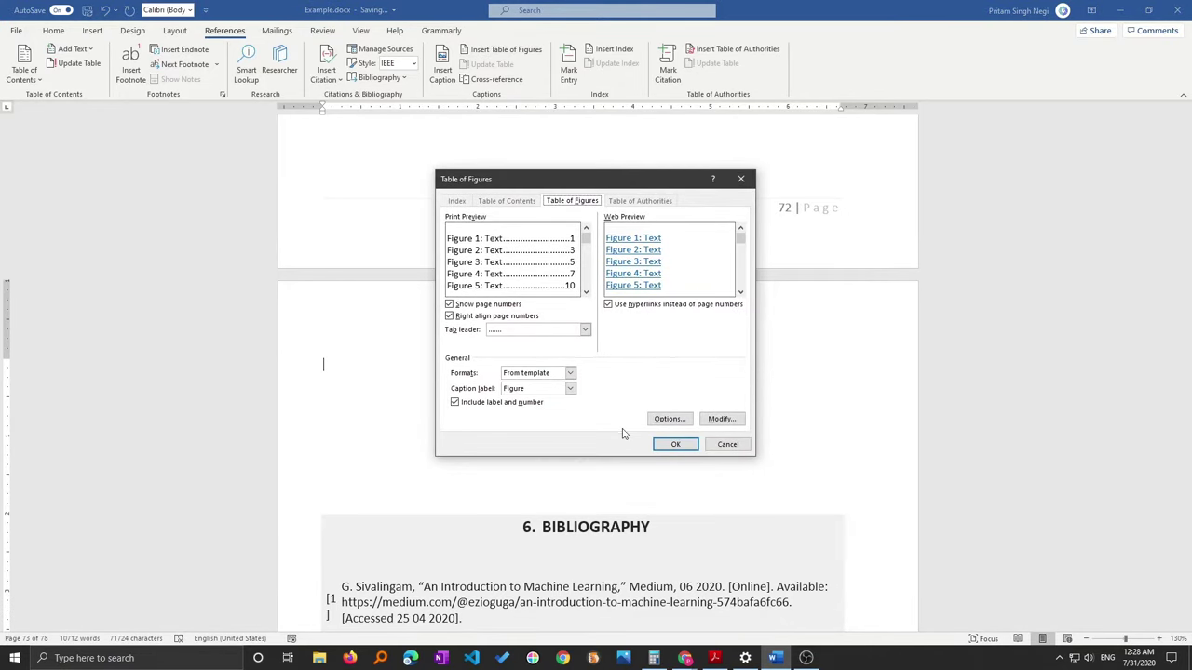
{"action": "left_click", "coordinate": [675, 445]}
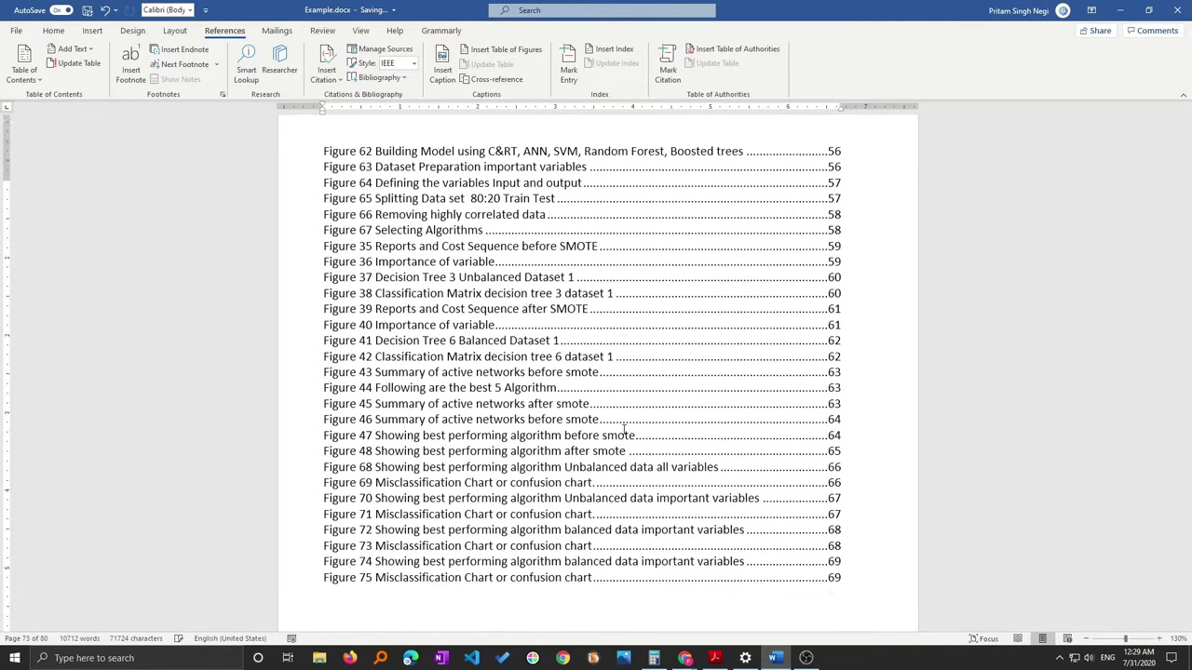
{"action": "scroll", "coordinate": [637, 429], "scroll_direction": "up", "scroll_amount": 5}
{"action": "scroll", "coordinate": [607, 429], "scroll_direction": "up", "scroll_amount": 5}
{"action": "scroll", "coordinate": [607, 428], "scroll_direction": "up", "scroll_amount": 4}
{"action": "scroll", "coordinate": [600, 427], "scroll_direction": "up", "scroll_amount": 5}
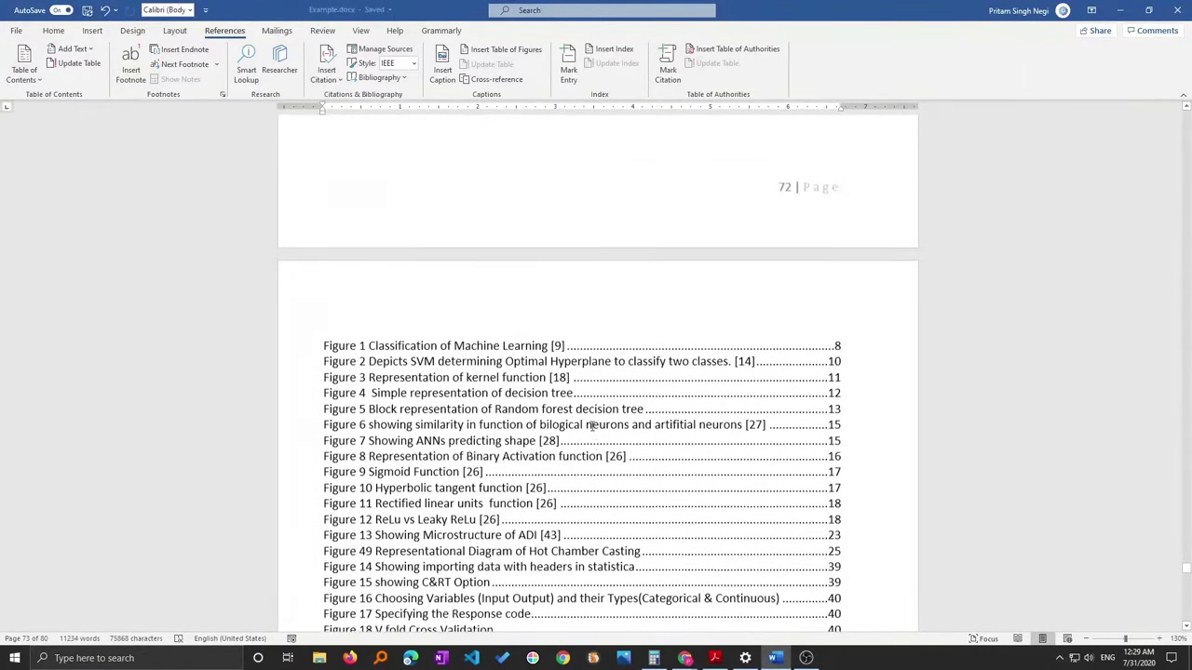
{"action": "scroll", "coordinate": [592, 426], "scroll_direction": "up", "scroll_amount": 3}
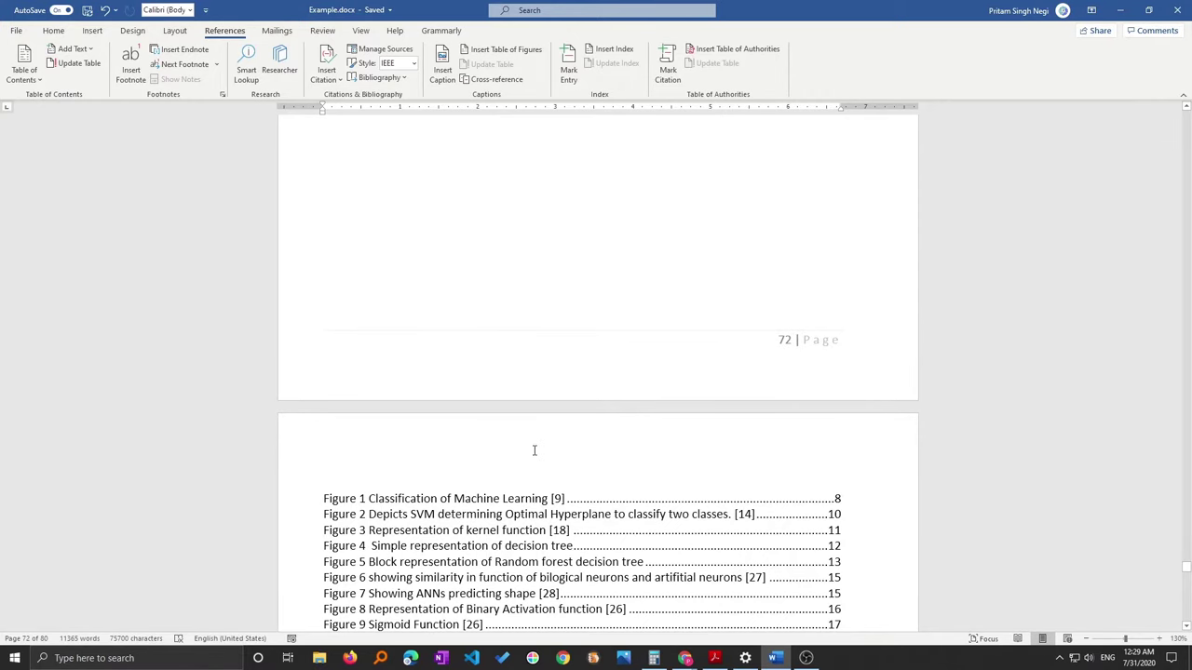
{"action": "scroll", "coordinate": [535, 450], "scroll_direction": "down", "scroll_amount": 2}
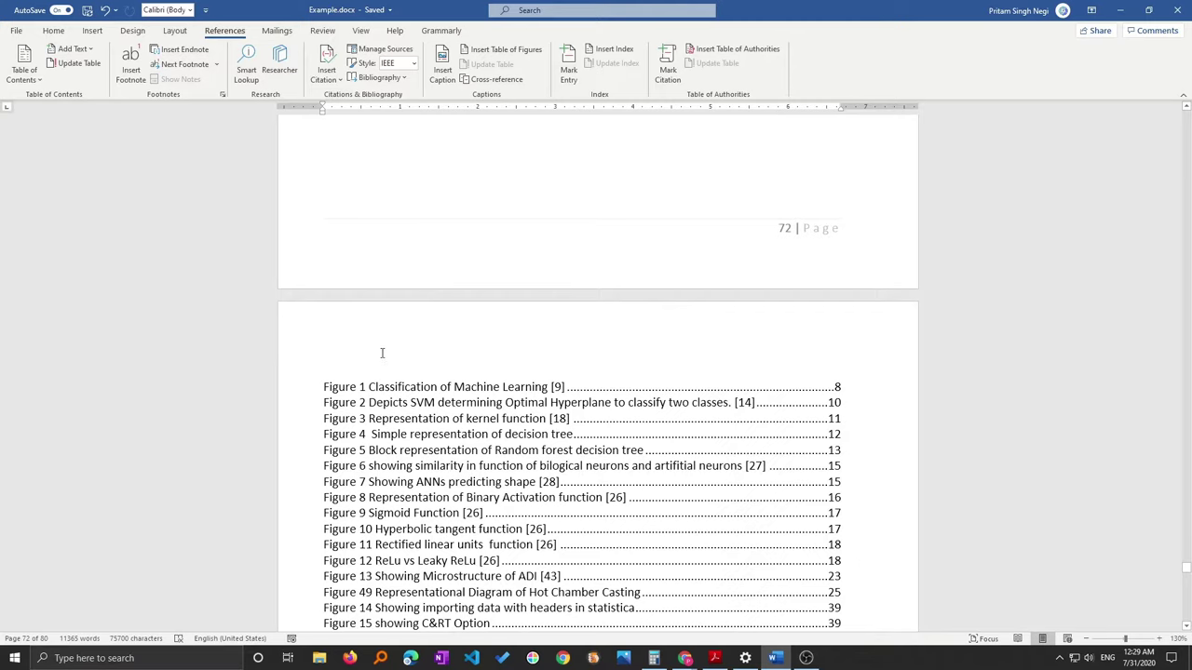
{"action": "left_click", "coordinate": [352, 483], "text": "ctrl"}
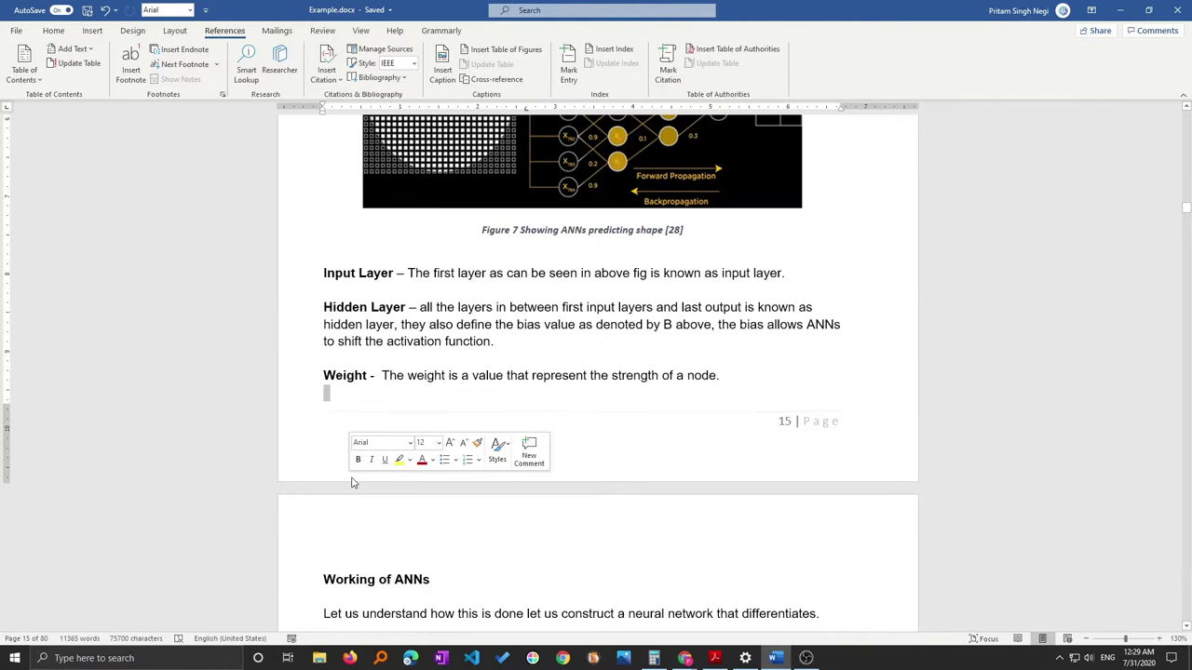
{"action": "scroll", "coordinate": [1115, 224], "scroll_direction": "up", "scroll_amount": 4}
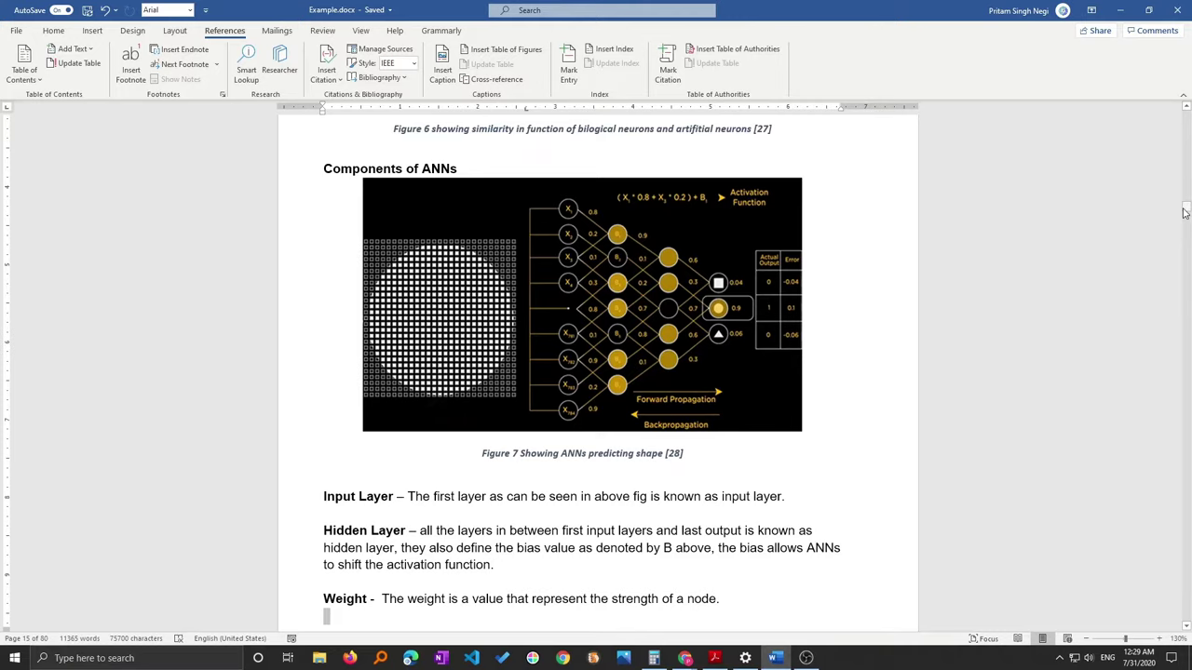
{"action": "left_click_drag", "start_coordinate": [1185, 213], "coordinate": [1149, 529]}
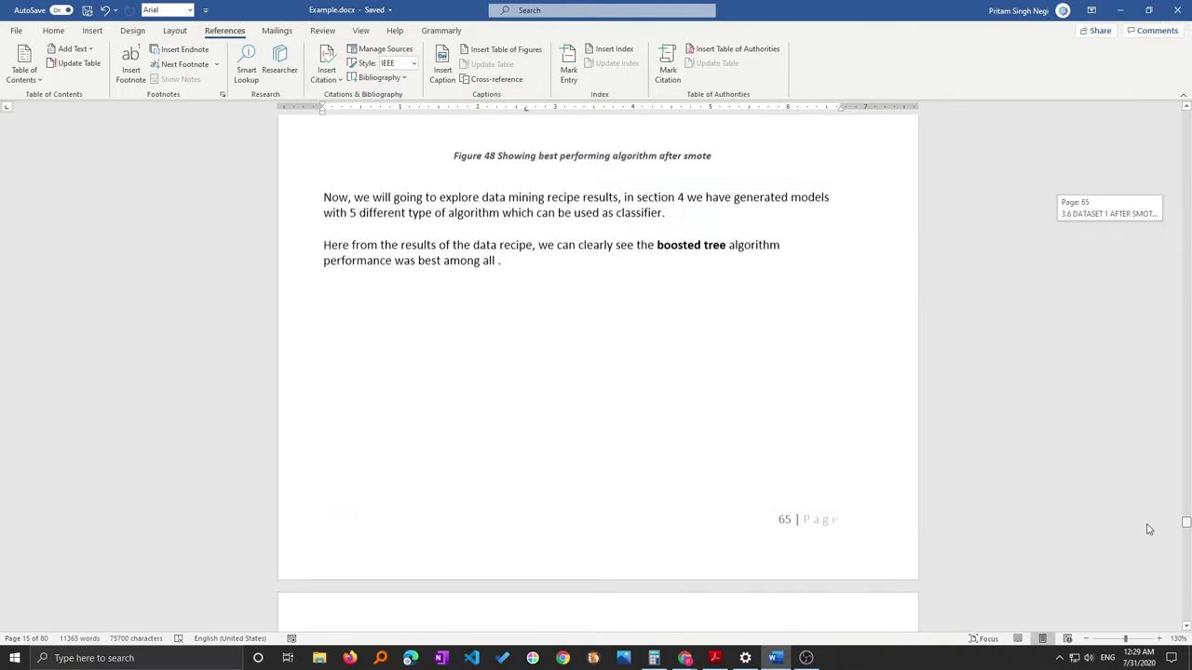
{"action": "scroll", "coordinate": [1149, 529], "scroll_direction": "down", "scroll_amount": 10}
{"action": "scroll", "coordinate": [785, 485], "scroll_direction": "down", "scroll_amount": 8}
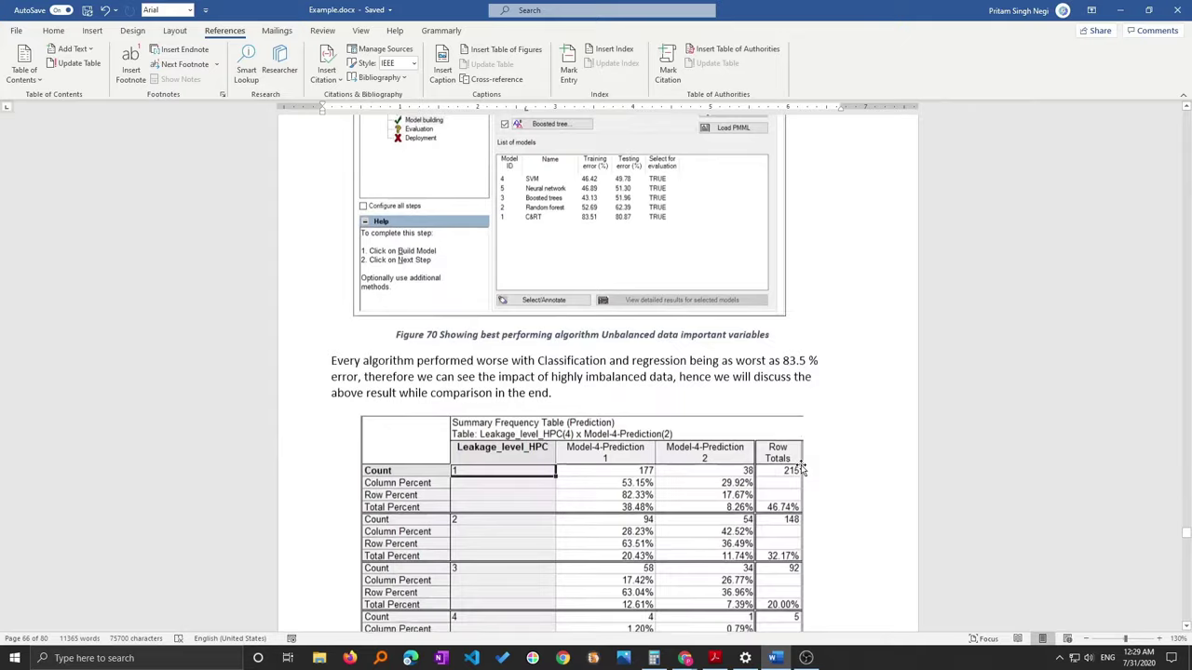
{"action": "scroll", "coordinate": [957, 499], "scroll_direction": "down", "scroll_amount": 8}
{"action": "scroll", "coordinate": [956, 499], "scroll_direction": "down", "scroll_amount": 4}
{"action": "scroll", "coordinate": [1182, 534], "scroll_direction": "down", "scroll_amount": 1}
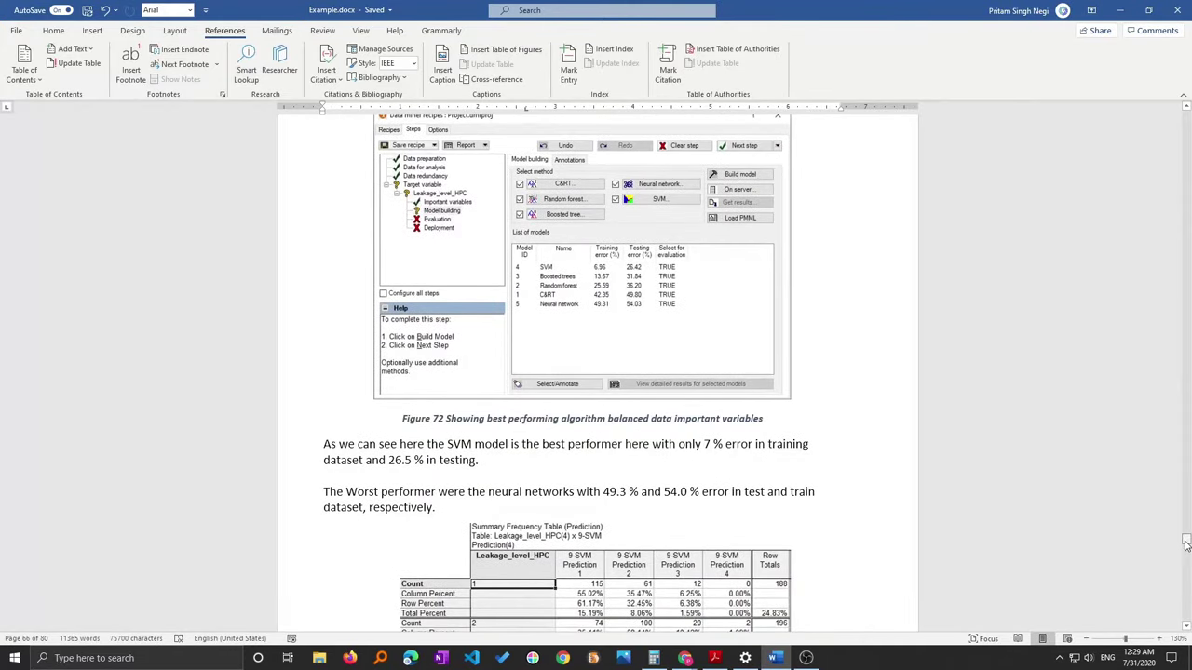
{"action": "left_click_drag", "start_coordinate": [1186, 544], "coordinate": [1187, 570]}
{"action": "scroll", "coordinate": [676, 365], "scroll_direction": "up", "scroll_amount": 4}
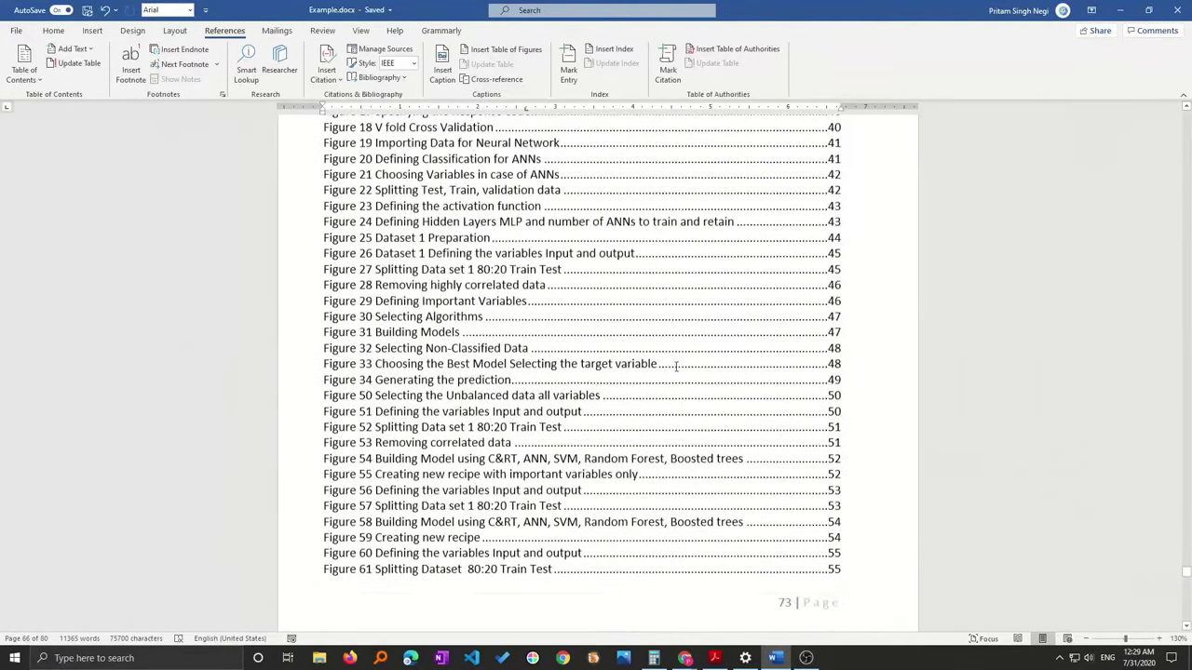
{"action": "scroll", "coordinate": [676, 365], "scroll_direction": "up", "scroll_amount": 4}
{"action": "scroll", "coordinate": [677, 366], "scroll_direction": "up", "scroll_amount": 3}
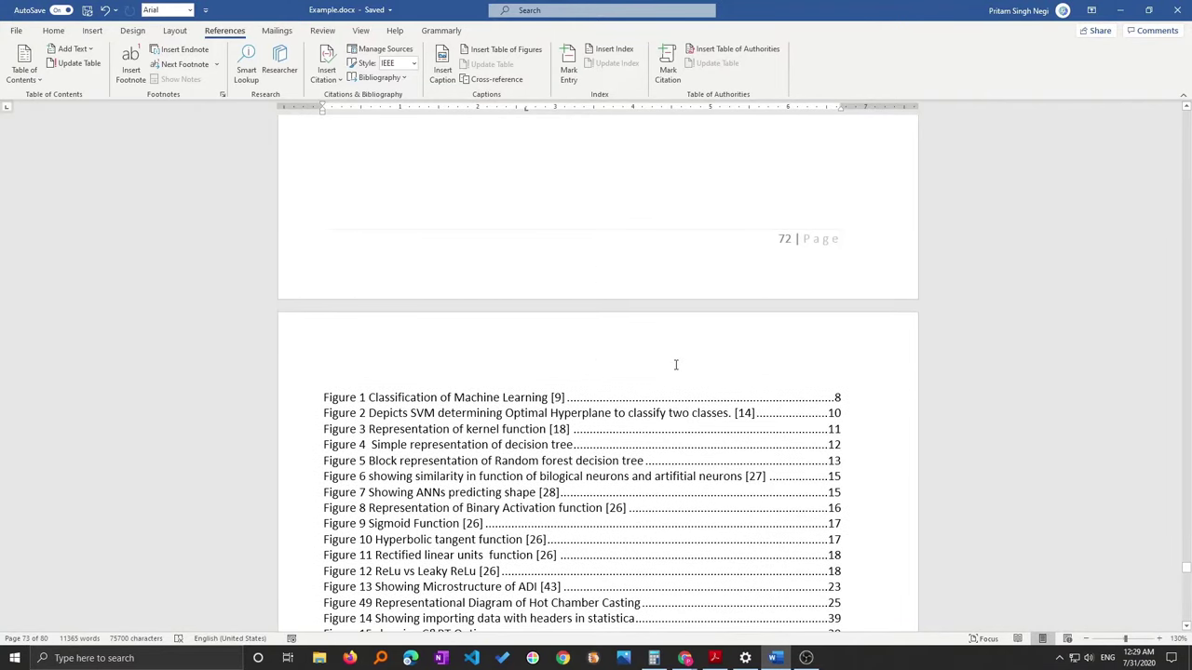
{"action": "scroll", "coordinate": [676, 365], "scroll_direction": "down", "scroll_amount": 3}
{"action": "scroll", "coordinate": [676, 365], "scroll_direction": "down", "scroll_amount": 8}
{"action": "scroll", "coordinate": [676, 365], "scroll_direction": "down", "scroll_amount": 1}
{"action": "scroll", "coordinate": [671, 358], "scroll_direction": "up", "scroll_amount": 7}
{"action": "scroll", "coordinate": [670, 357], "scroll_direction": "up", "scroll_amount": 1}
{"action": "scroll", "coordinate": [605, 317], "scroll_direction": "up", "scroll_amount": 6}
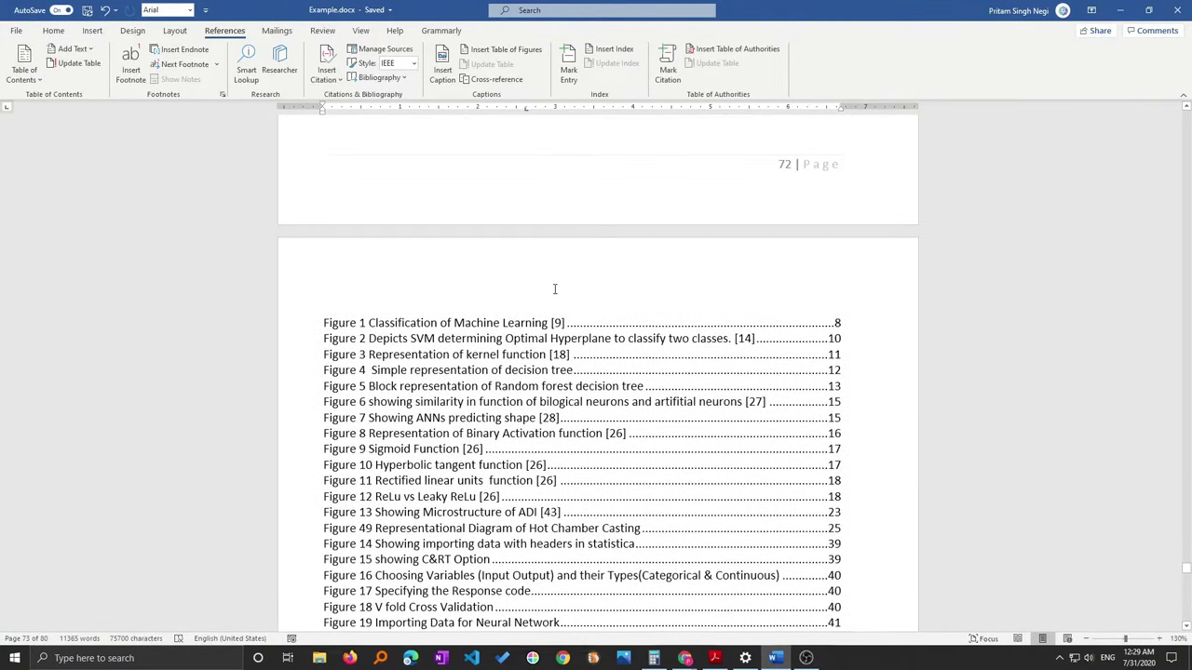
Update the table of figures field, choosing Update entire table
{"action": "left_click", "coordinate": [536, 400]}
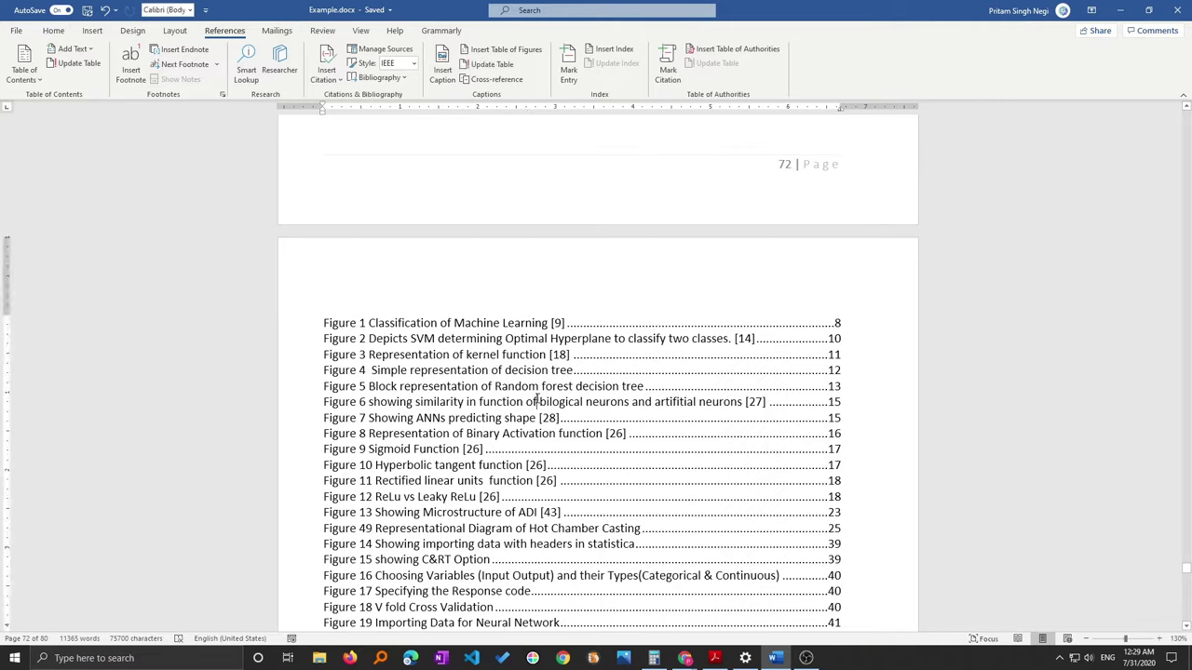
{"action": "right_click", "coordinate": [372, 339]}
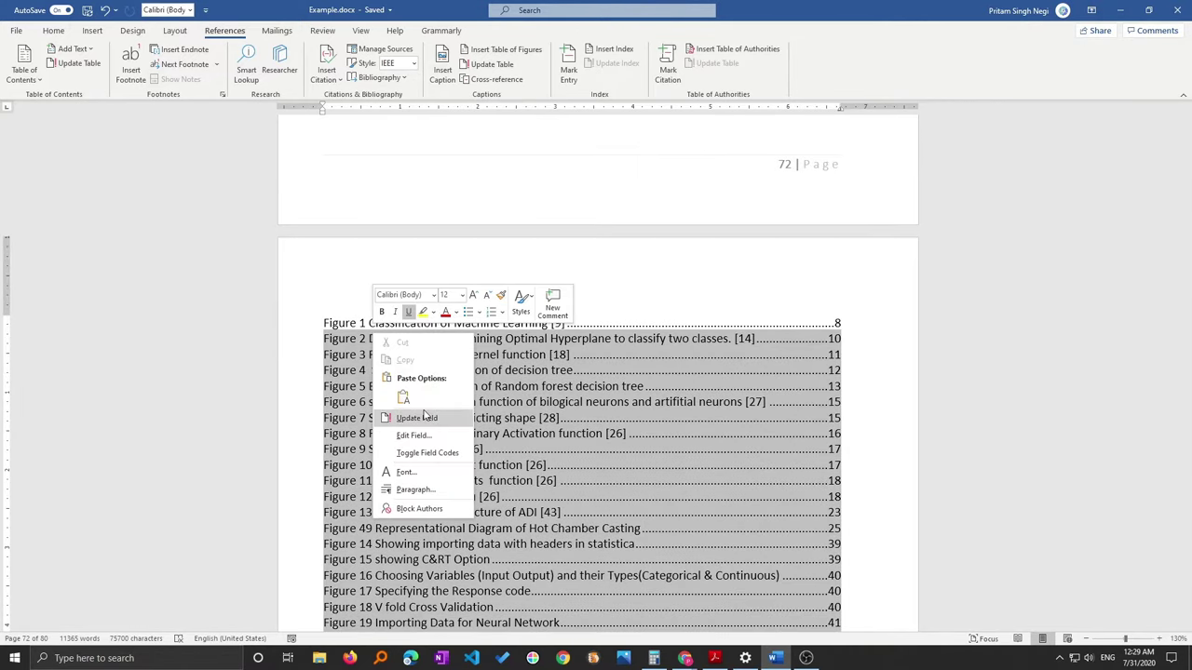
{"action": "left_click", "coordinate": [517, 418]}
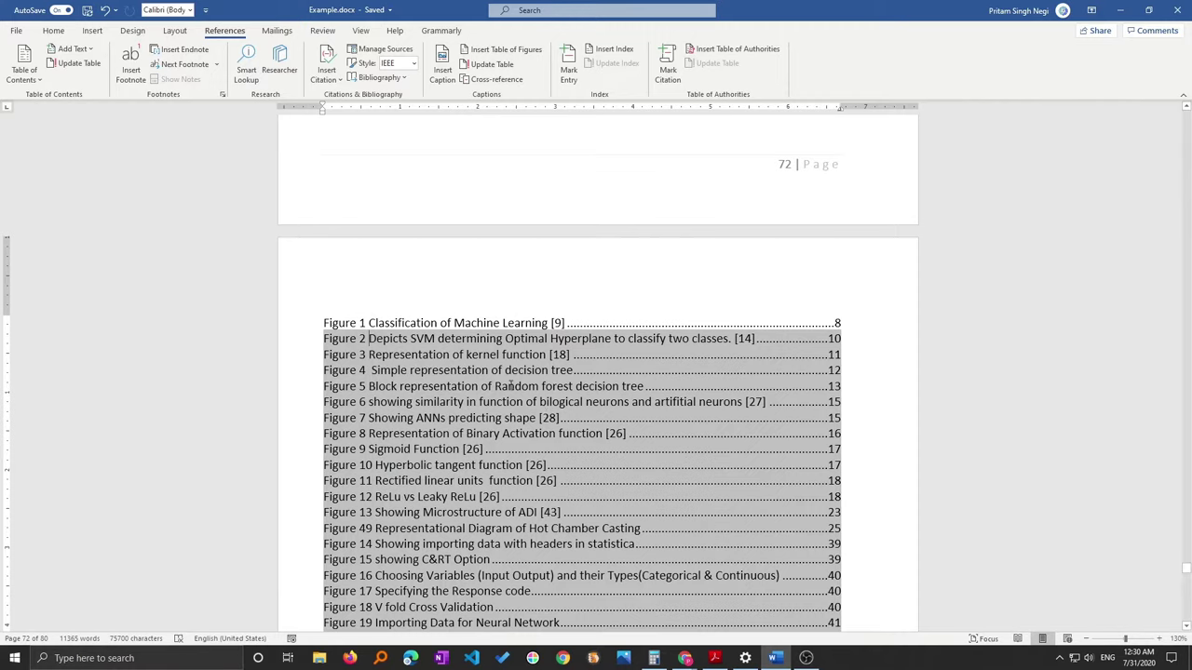
{"action": "right_click", "coordinate": [443, 374]}
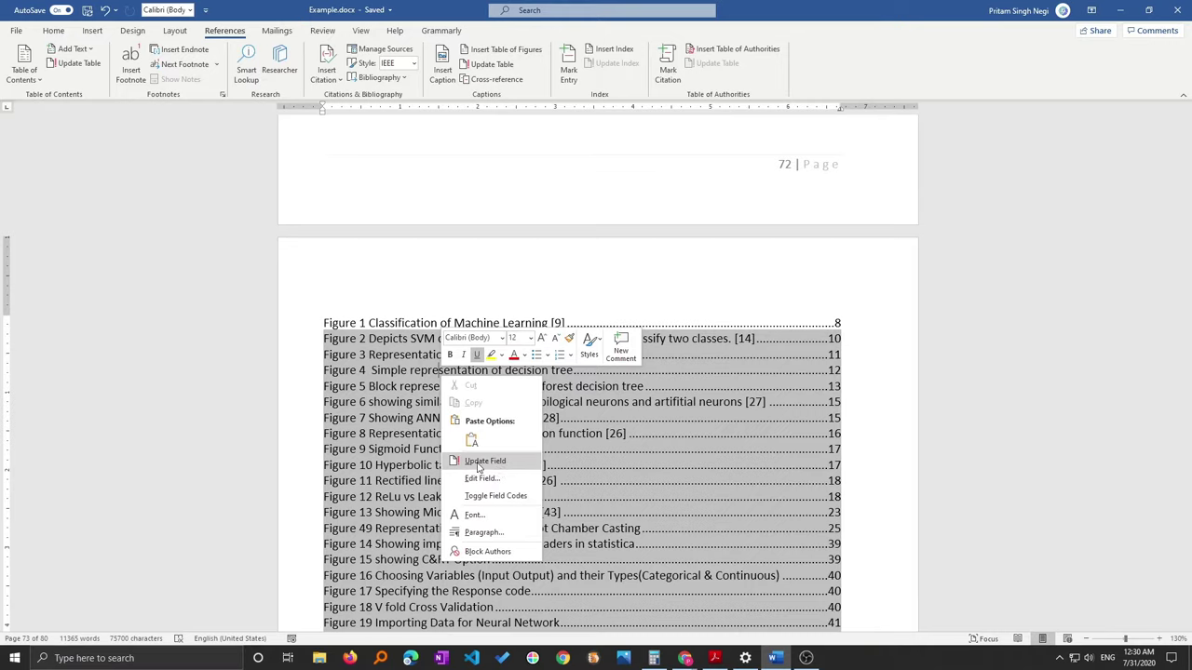
{"action": "left_click", "coordinate": [489, 461]}
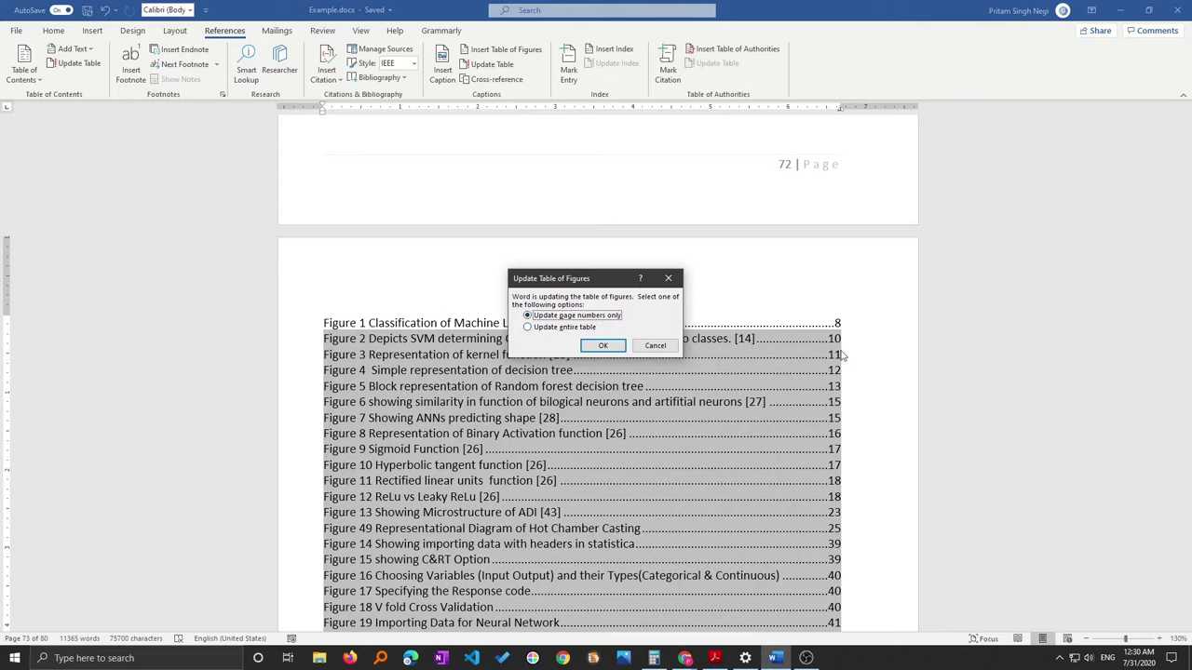
{"action": "left_click", "coordinate": [529, 327]}
{"action": "left_click", "coordinate": [590, 344]}
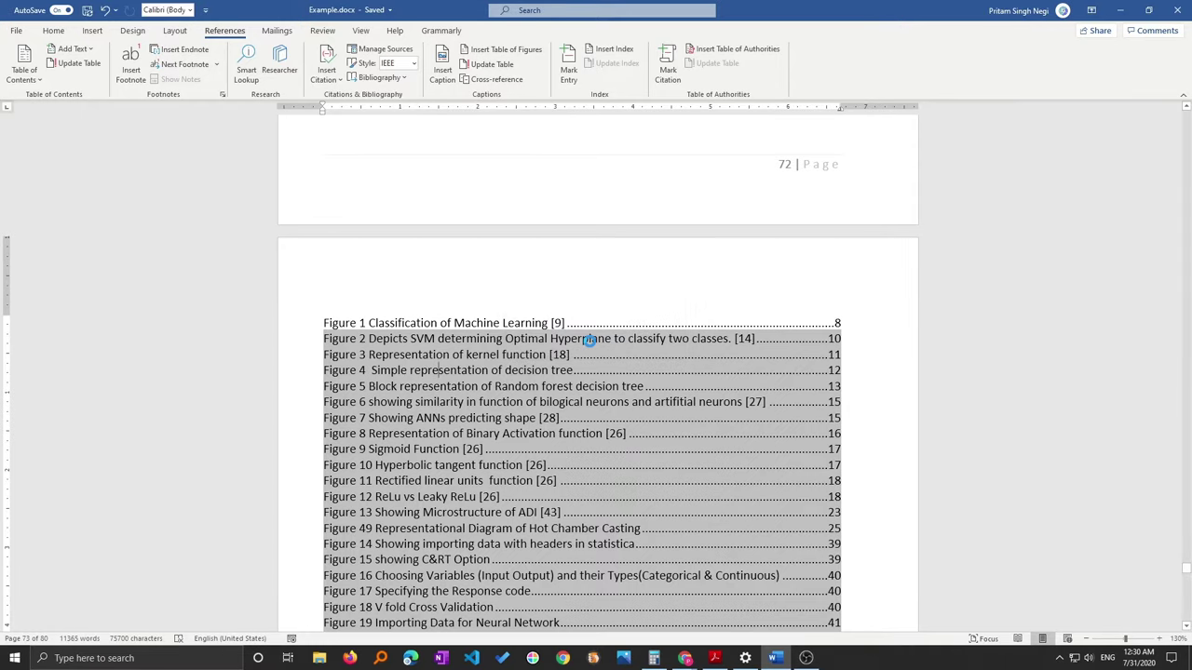